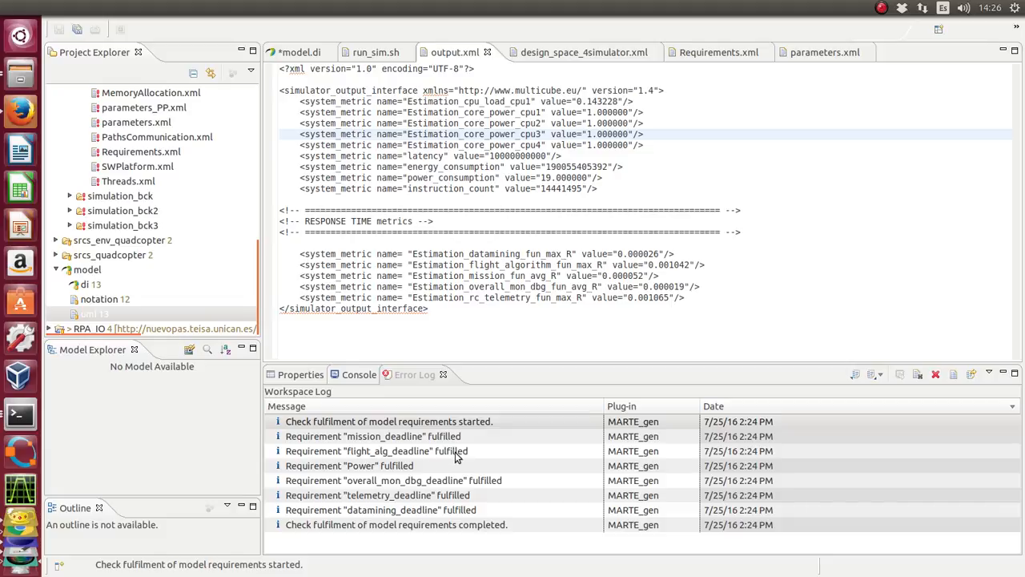
View the filter settings of the Error Log and close them without changes.
left_click(989, 374)
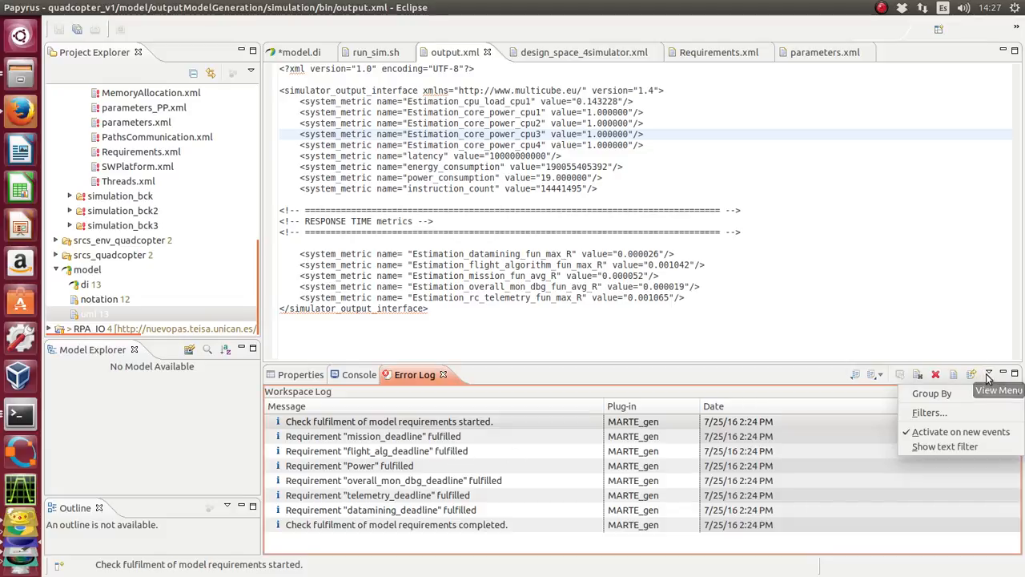
left_click(981, 412)
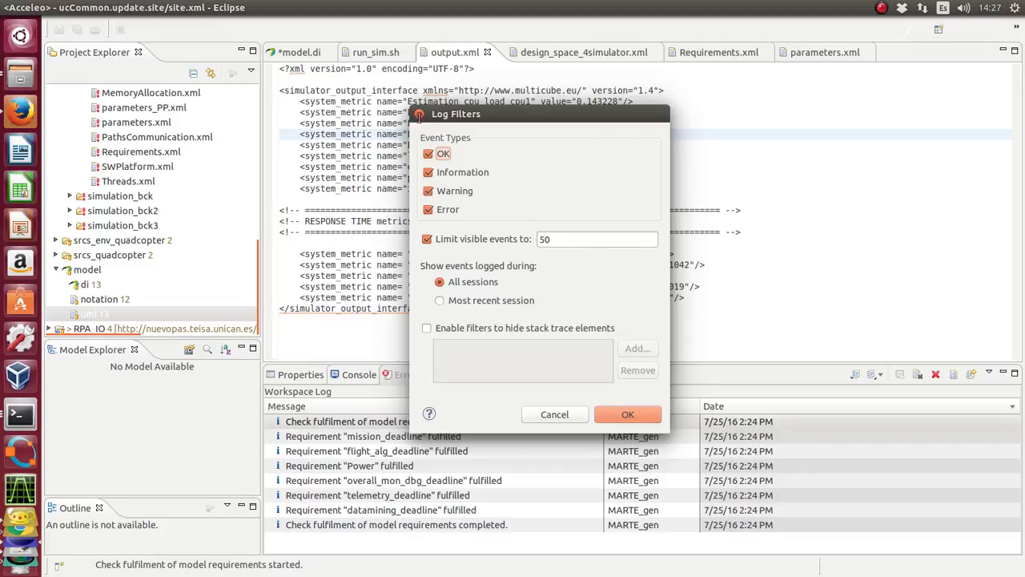
left_click(419, 115)
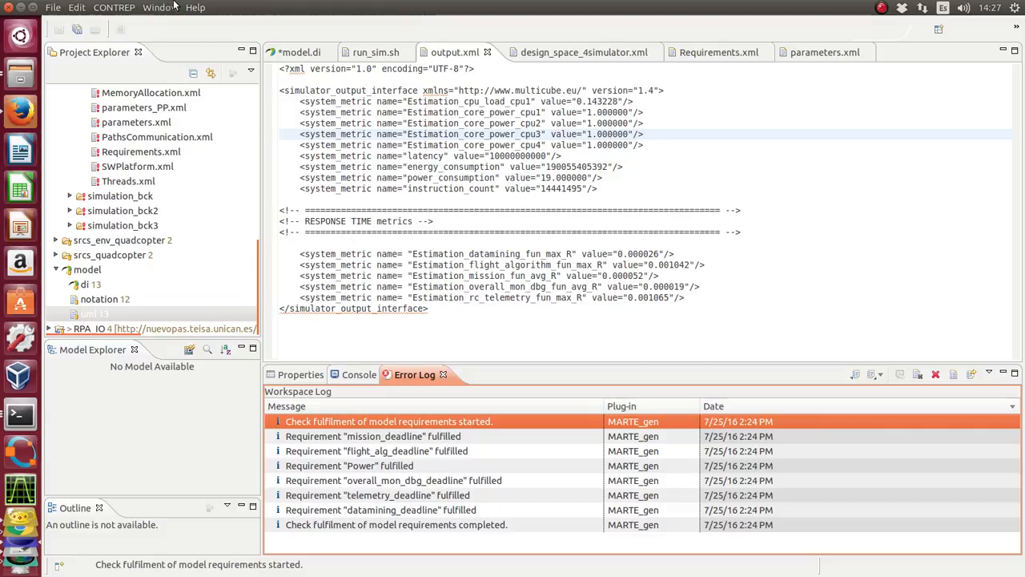
Review the time limit, requirement validation and output redirection settings in the CONTREP Execution/Simulation configuration.
left_click(105, 9)
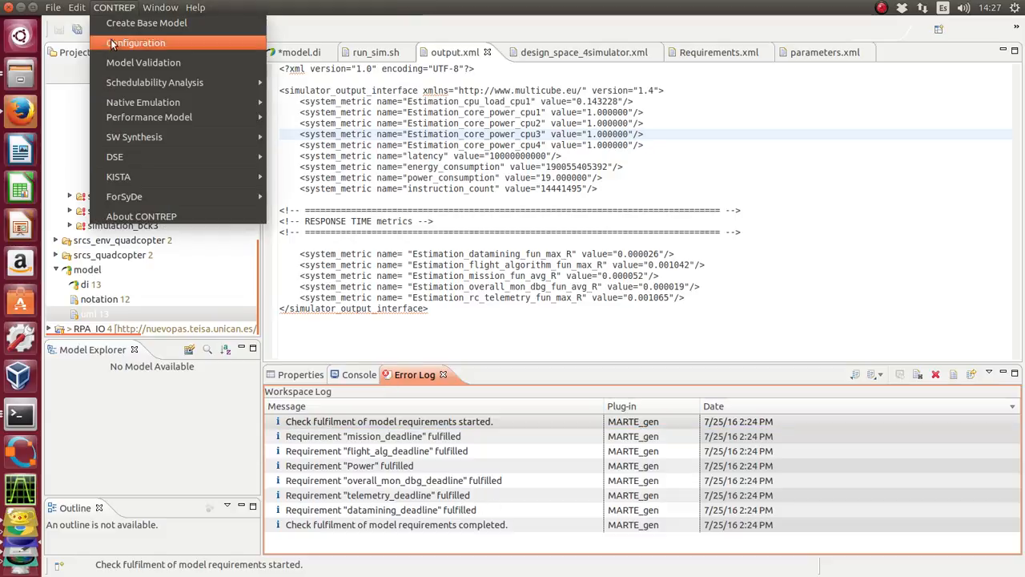
left_click(112, 38)
left_click(593, 336)
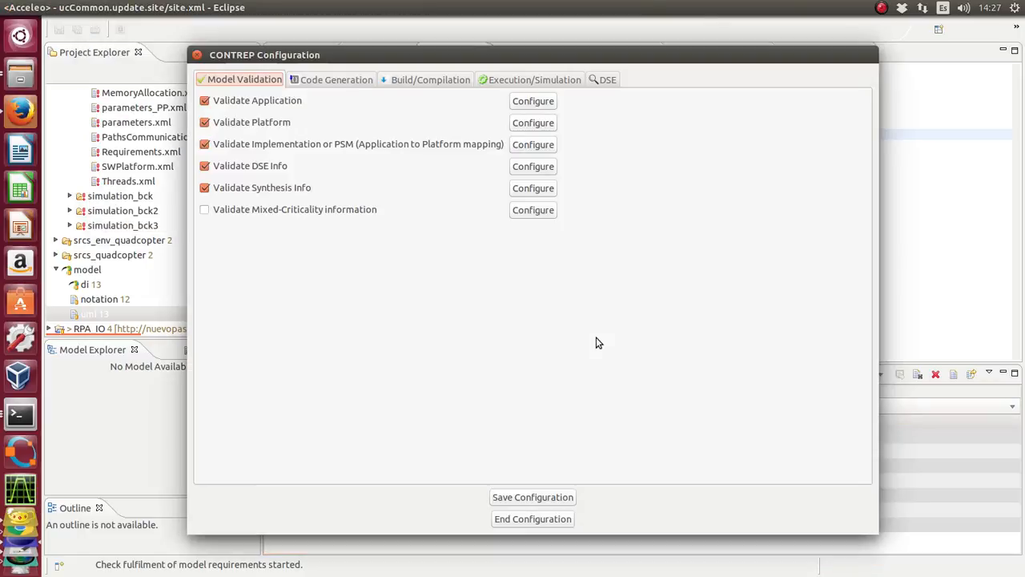
left_click(525, 80)
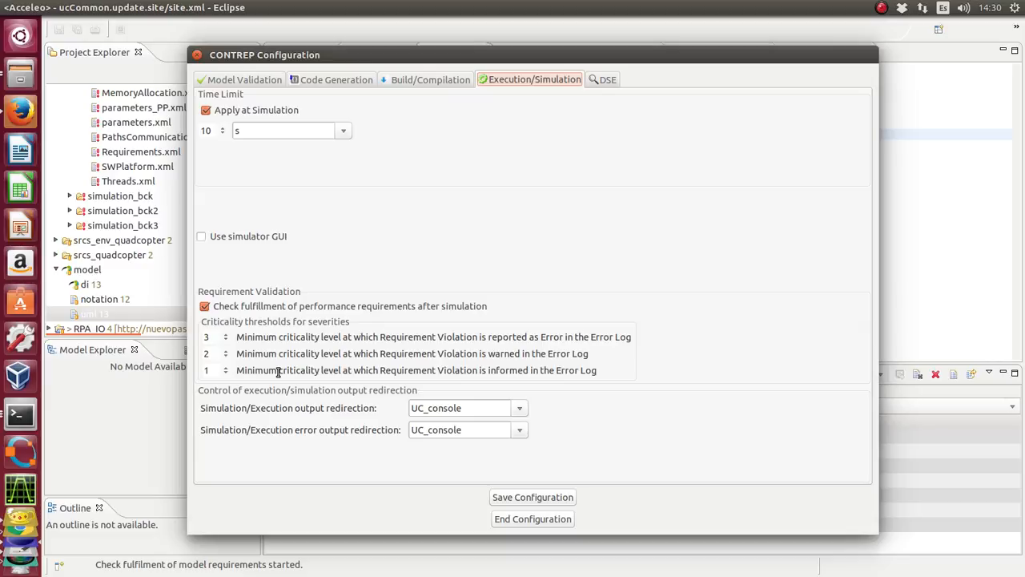
left_click(554, 522)
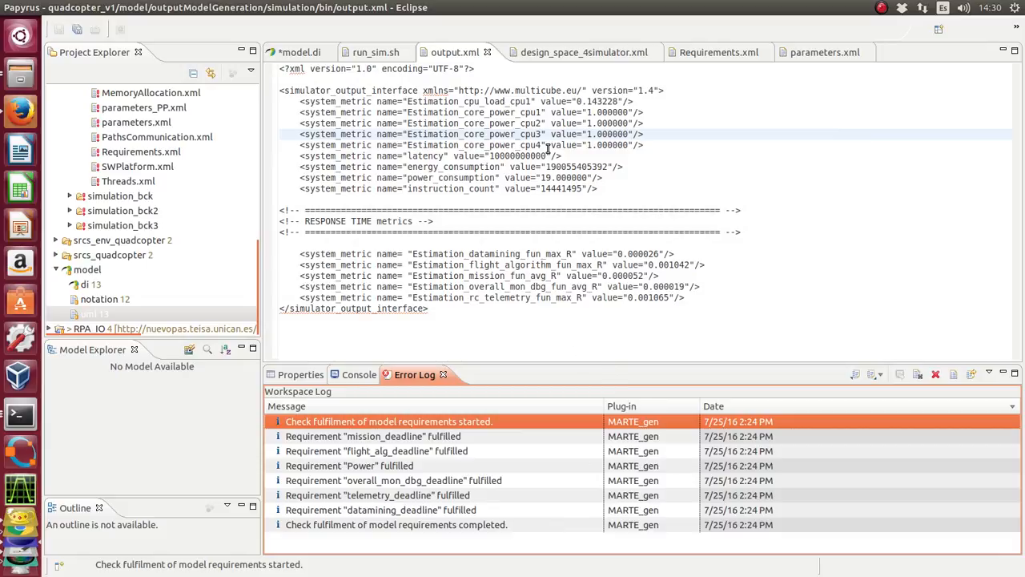
View parameters.xml, and in output.xml set the Estimation_core_power values of cpu1 and cpu2 to 6.000000.
left_click(821, 53)
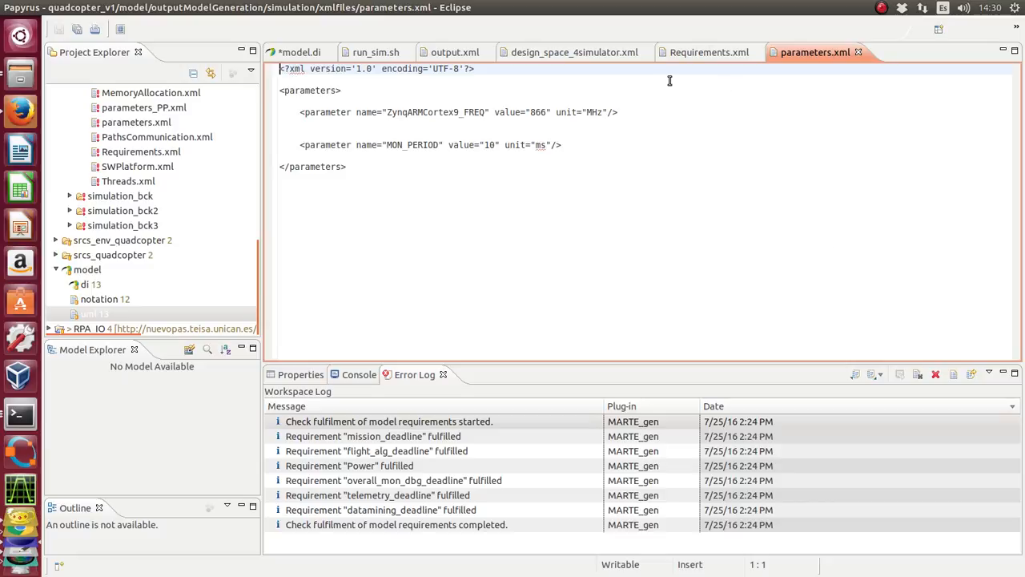
left_click(443, 54)
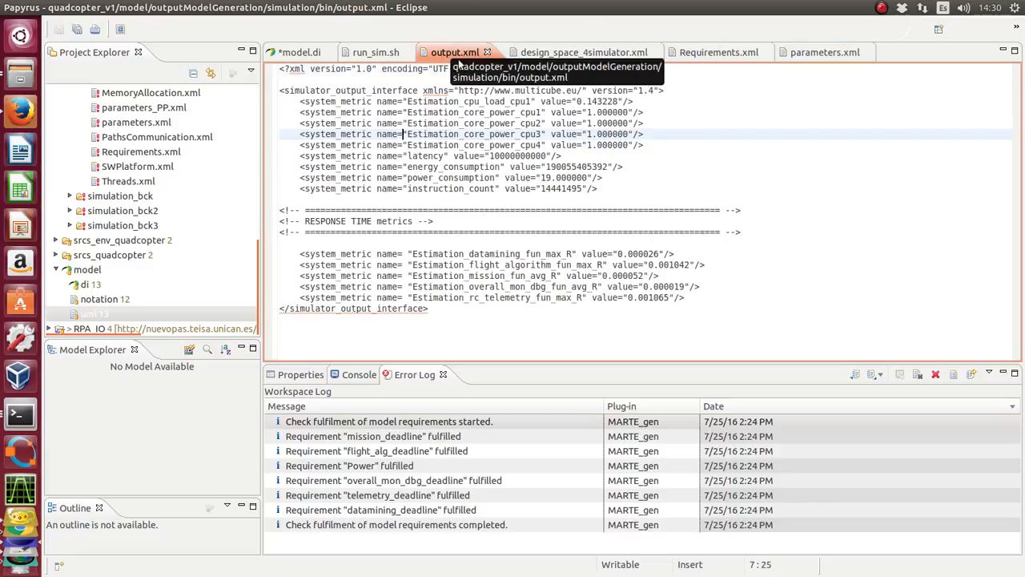
left_click(591, 112)
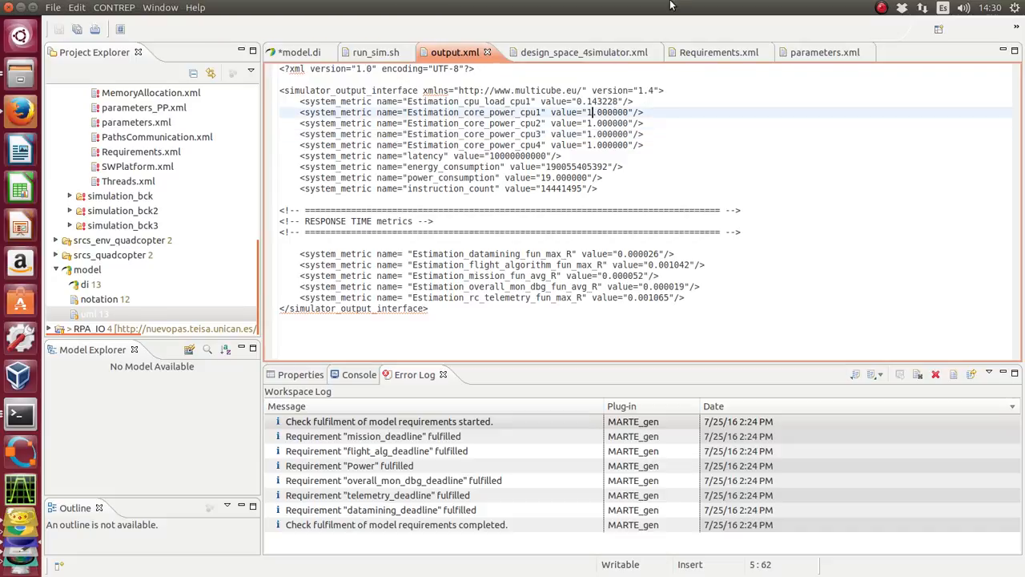
key("BackSpace")
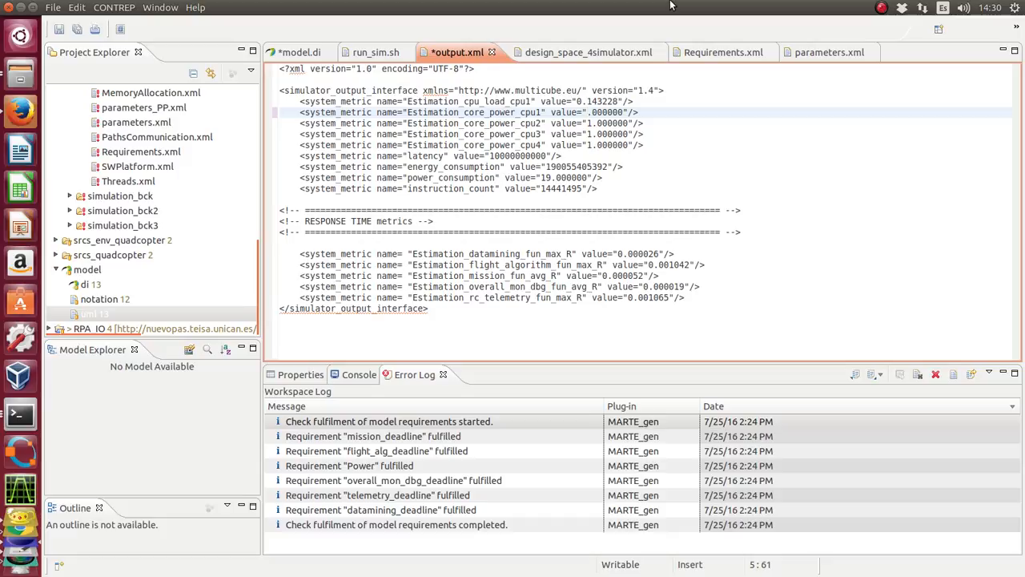
type("6")
key("Down")
key("BackSpace")
type("6")
Set the Estimation_core_power values of cpu3 and cpu4 in output.xml to 4.000000.
key("Down")
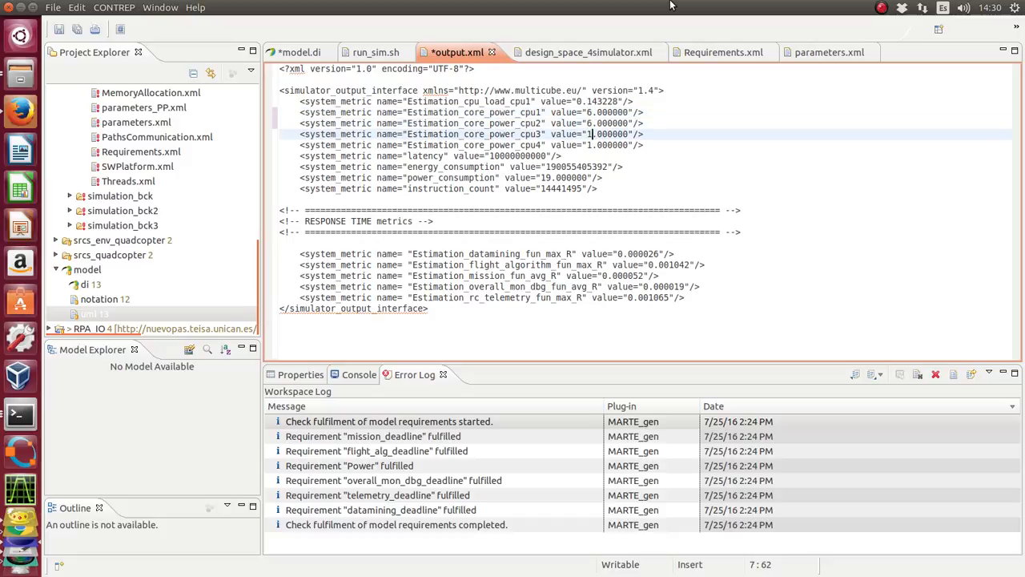
key("BackSpace")
type("4")
key("Down")
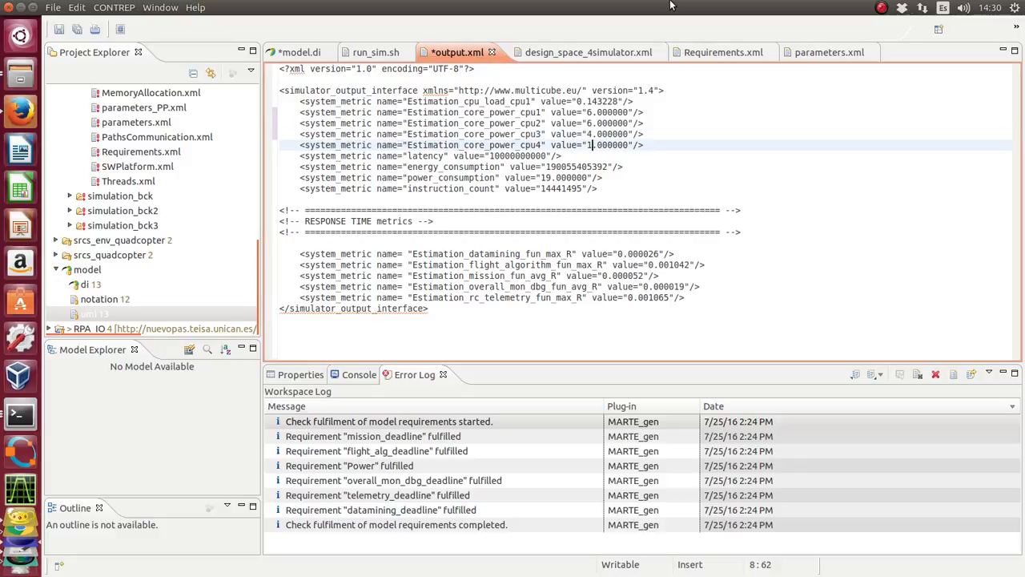
key("BackSpace")
type("4")
Set the Estimation_flight_algorithm_fun_max_R response time metric to 10.001042.
key("Down")
key("Down")
key("Down")
key("Down")
key("Down")
key("Down")
key("Down")
key("Down")
key("Down")
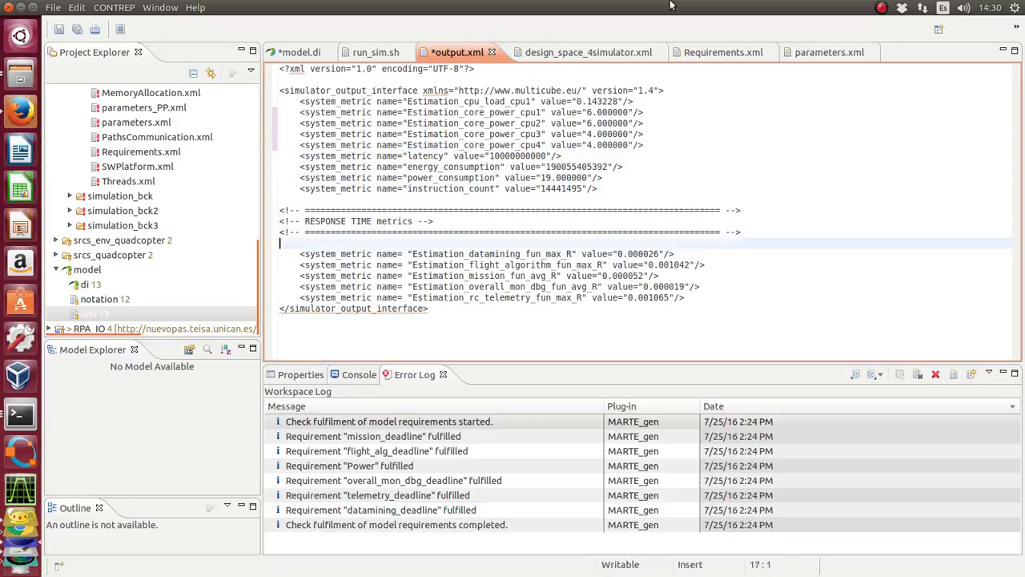
key("Down")
key("Right")
key("Right")
key("Right")
key("Right")
key("Right")
key("Right")
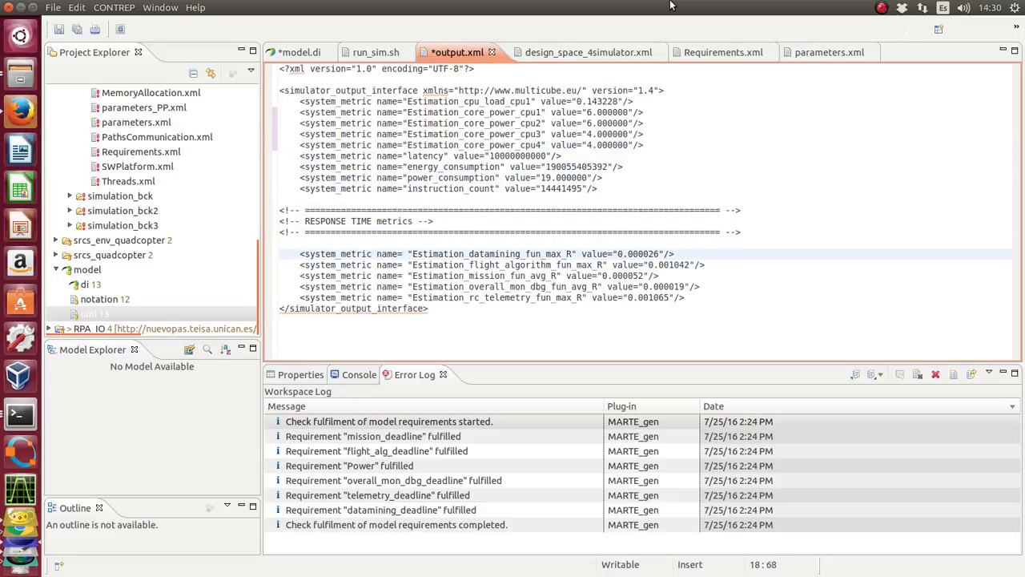
key("Down")
key("Right")
key("Right")
key("Right")
key("Right")
key("Right")
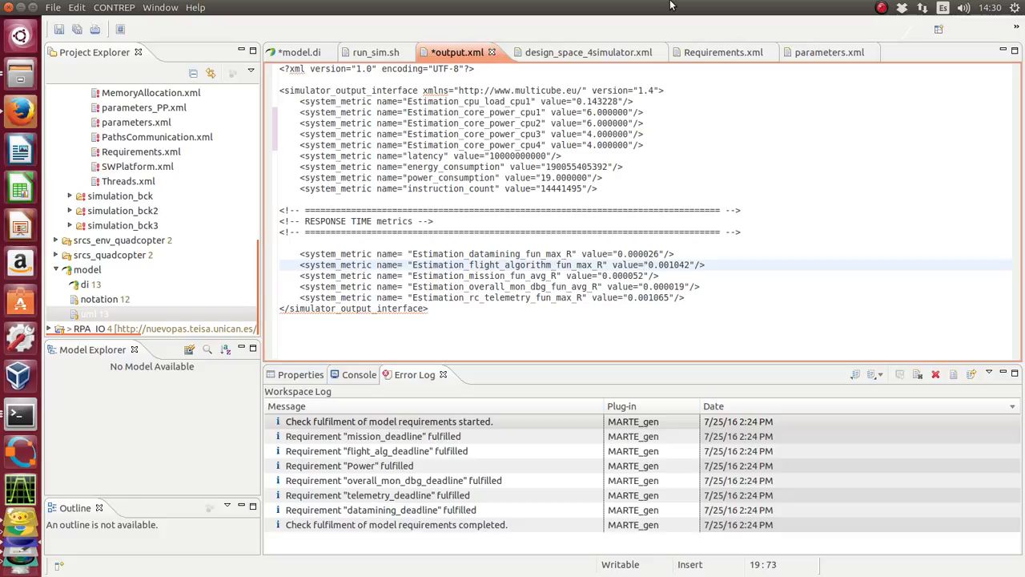
type("1")
Set the Estimation_mission_fun_avg_R response time metric to 500.000052.
key("Down")
key("Left")
key("Left")
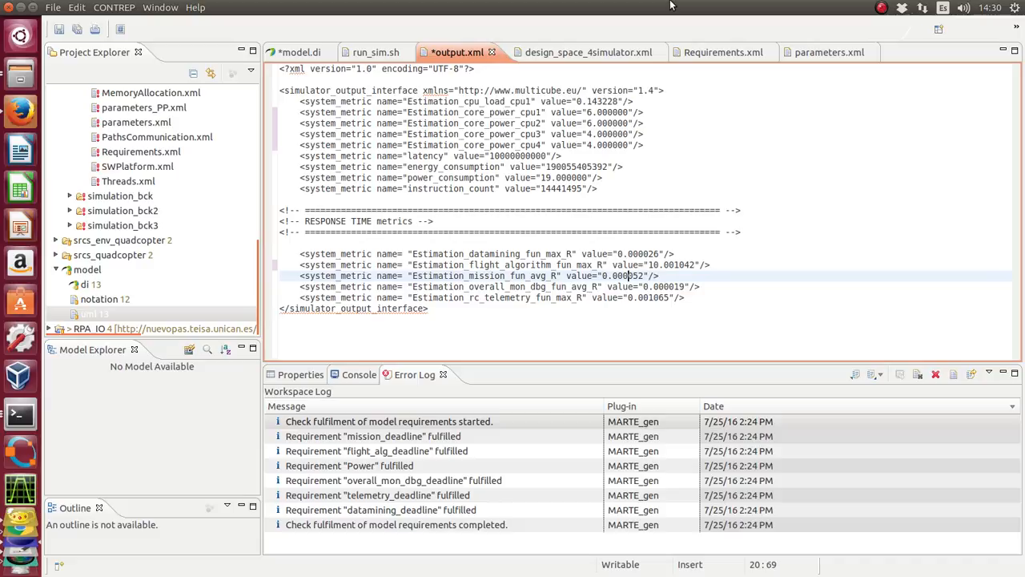
key("Left")
key("Left")
key("Left")
type("50")
Set the Estimation_overall_mon_dbg_fun_avg_R response time metric to 200.000019 and save output.xml.
key("Down")
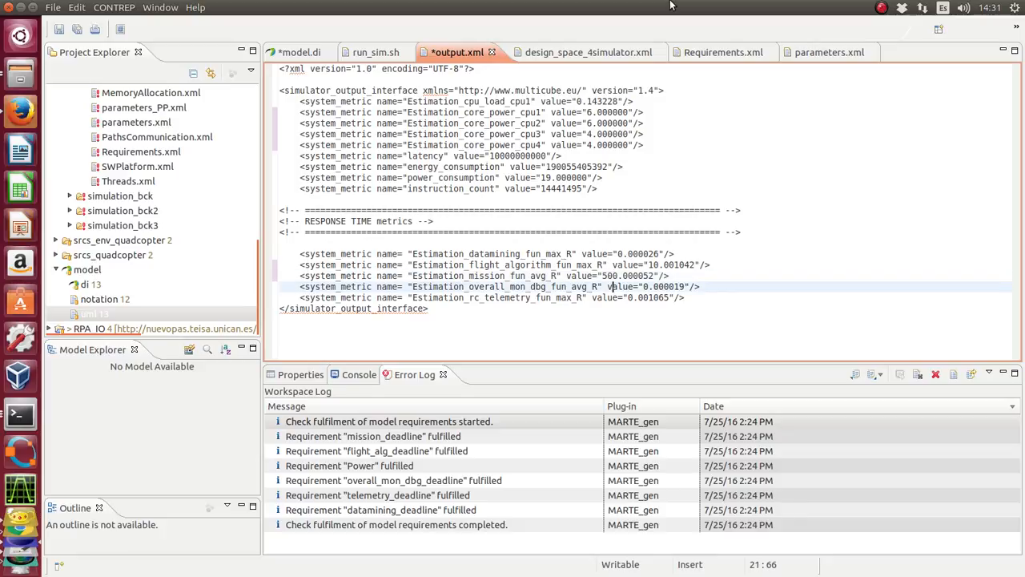
key("Left")
key("Down")
key("Right")
key("Right")
key("Up")
key("Right")
key("Right")
key("Right")
key("Right")
key("Right")
type("20")
left_click(58, 29)
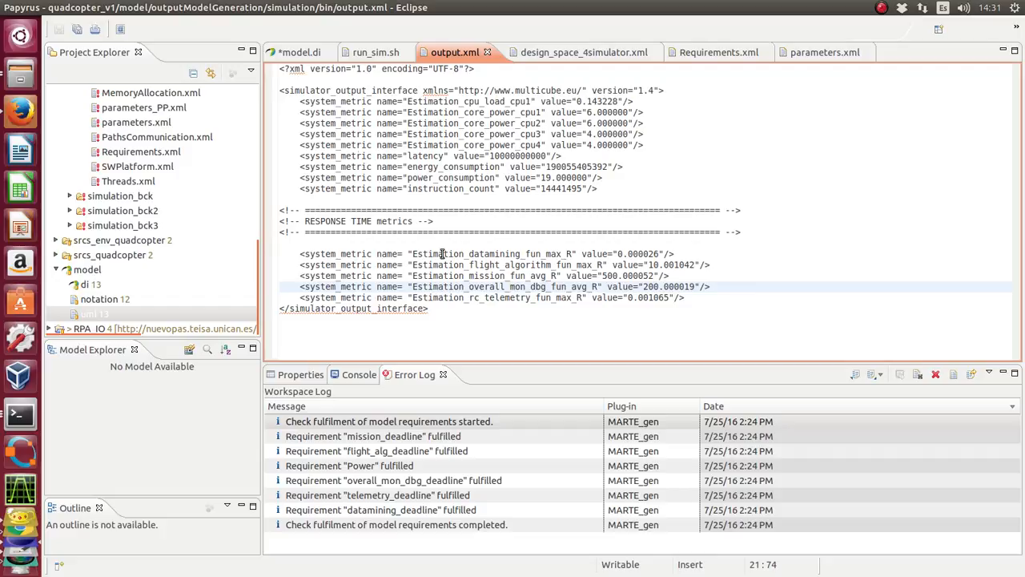
Check the criticality thresholds that determine how requirement violations are reported in the CONTREP Execution/Simulation configuration.
left_click(122, 9)
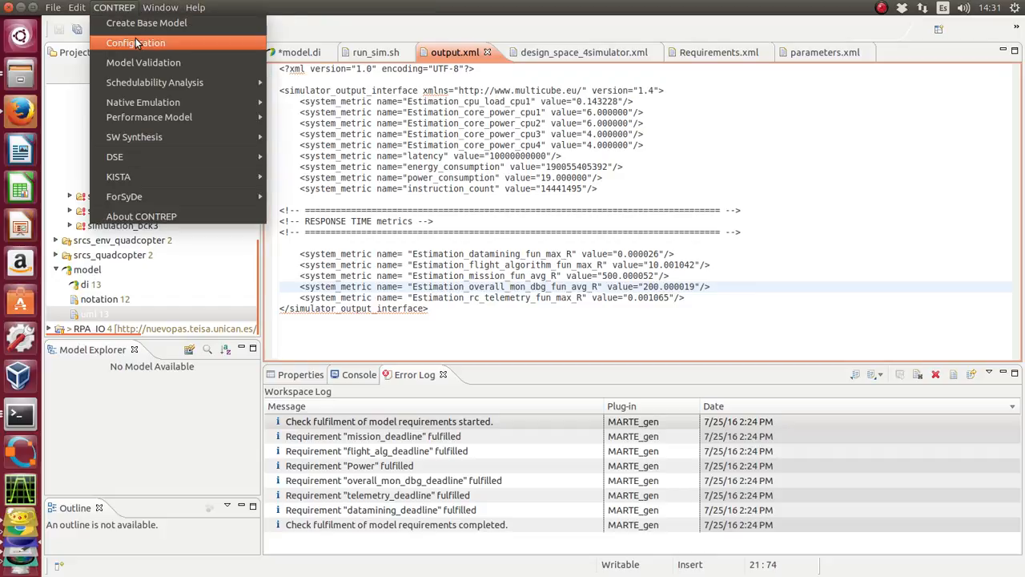
left_click(135, 43)
left_click(598, 336)
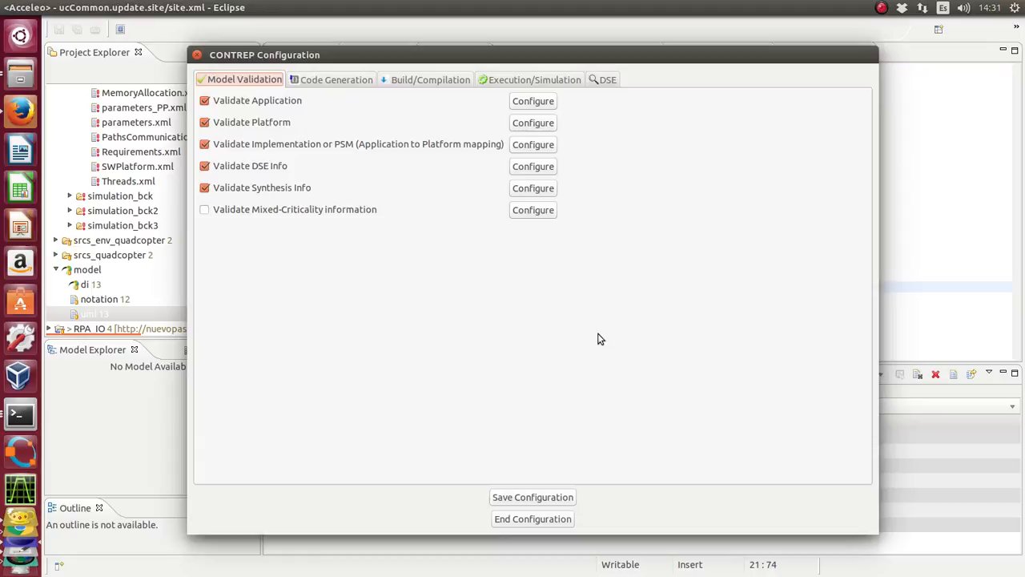
left_click(535, 80)
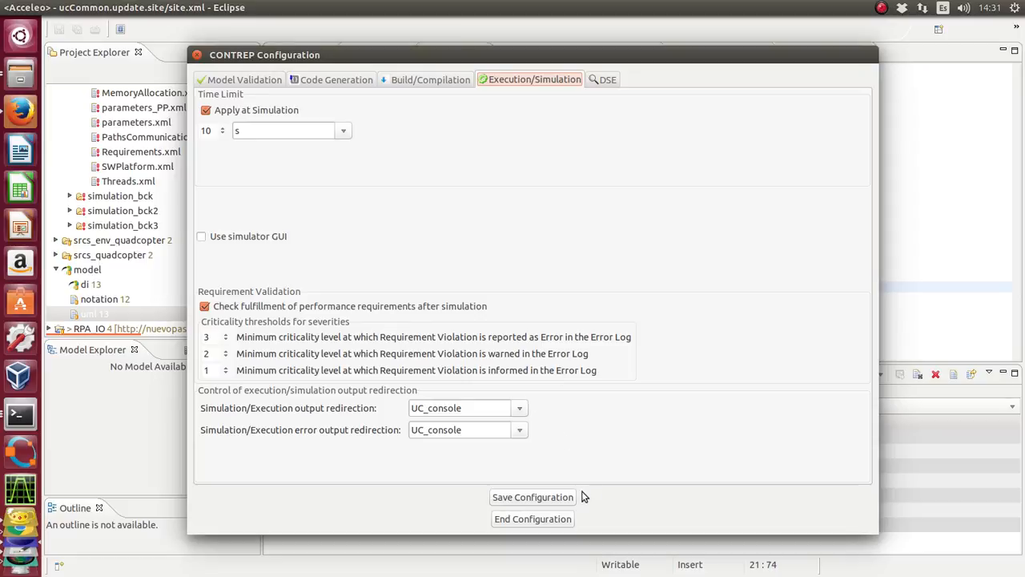
left_click(531, 519)
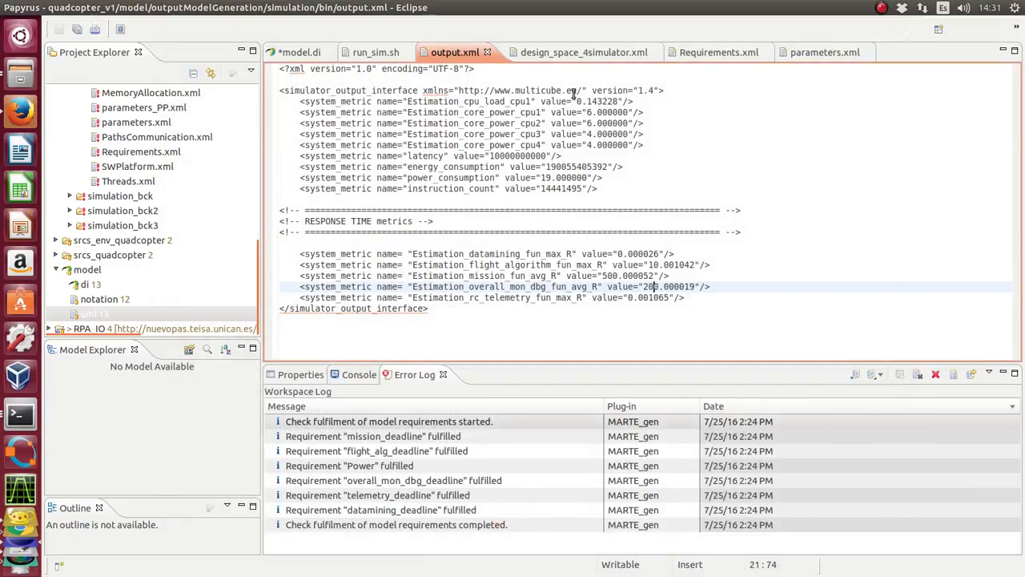
Run the performance model's requirements check on the quadcopter model's uml file.
left_click(91, 314)
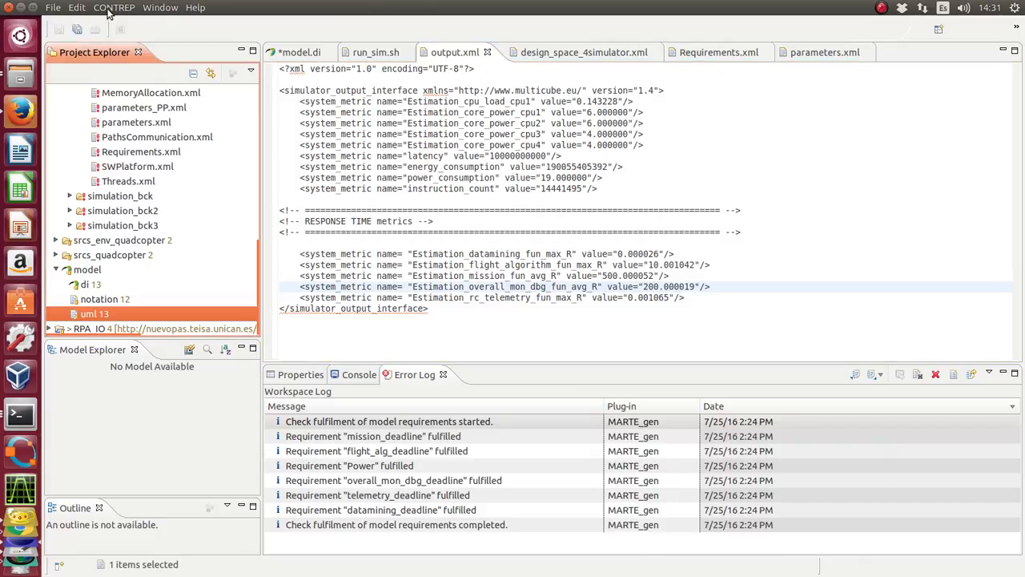
left_click(112, 8)
mouse_move(136, 117)
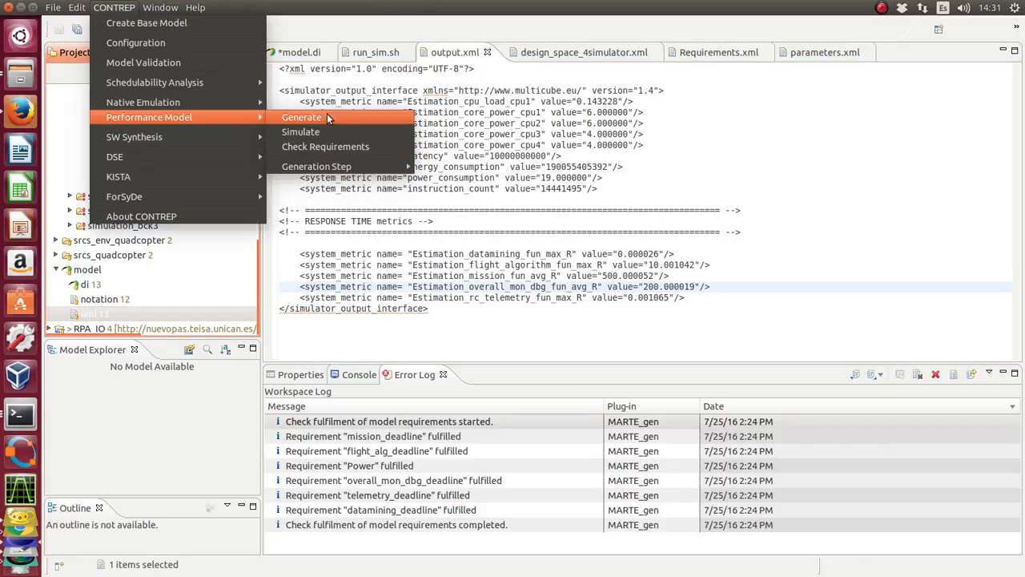
left_click(325, 146)
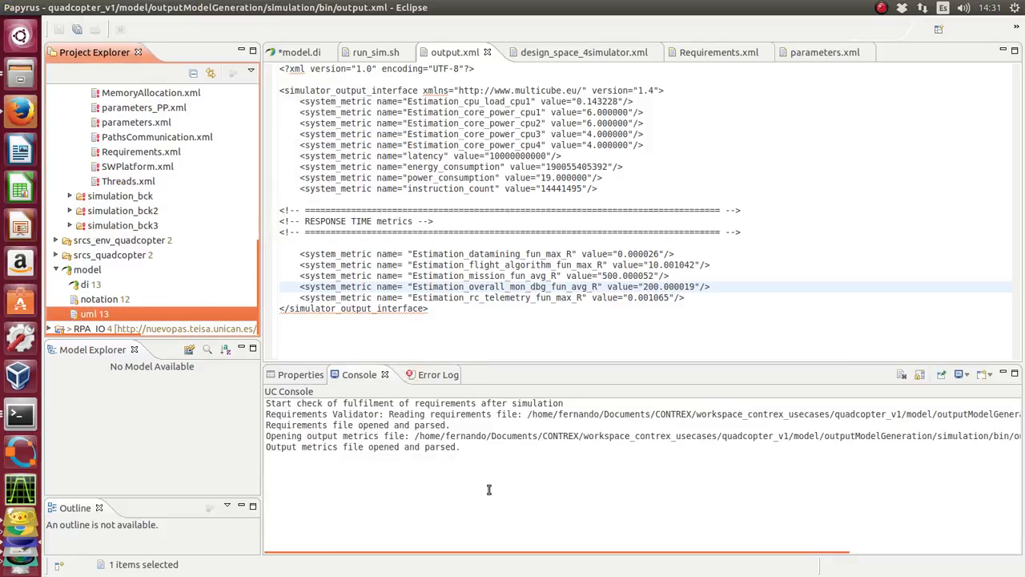
Examine the severity and criticality of the requirement violation entries from the latest check in the Error Log.
left_click(429, 376)
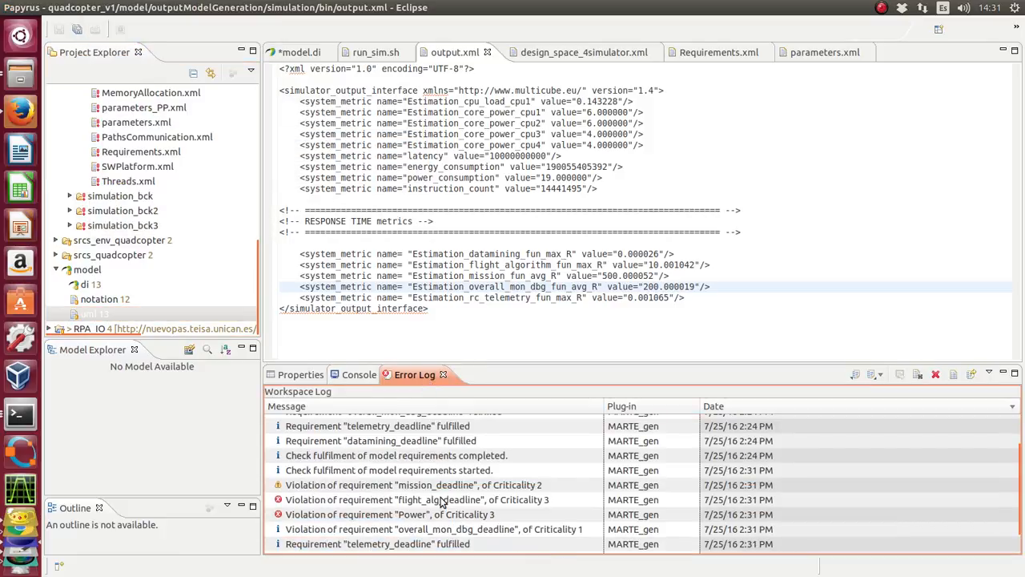
left_click(766, 473)
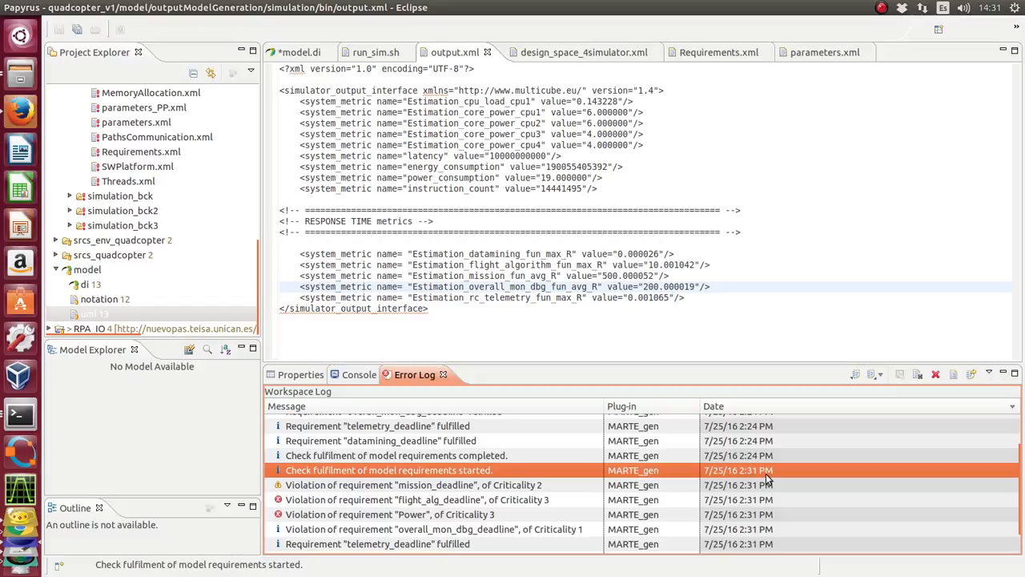
key("Down")
key("Down")
key("Up")
key("Up")
key("Down")
key("Down")
key("Down")
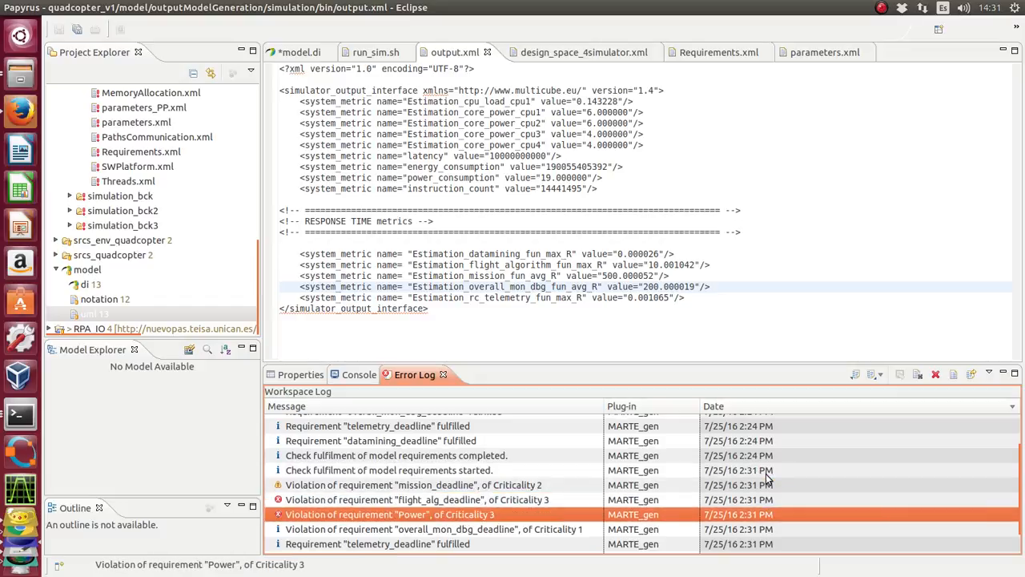
key("Down")
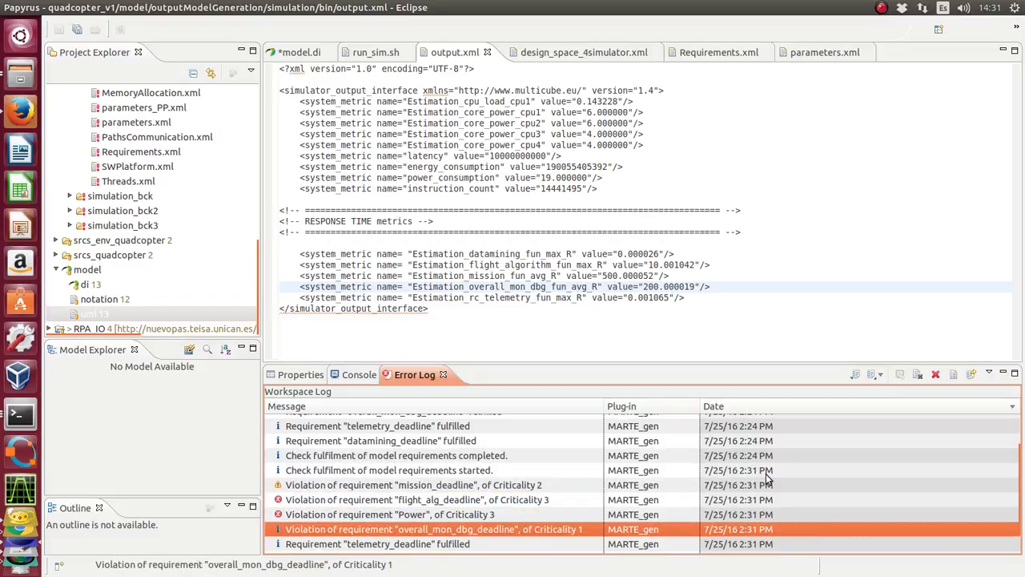
key("Up")
key("Up")
key("Up")
key("Up")
key("Down")
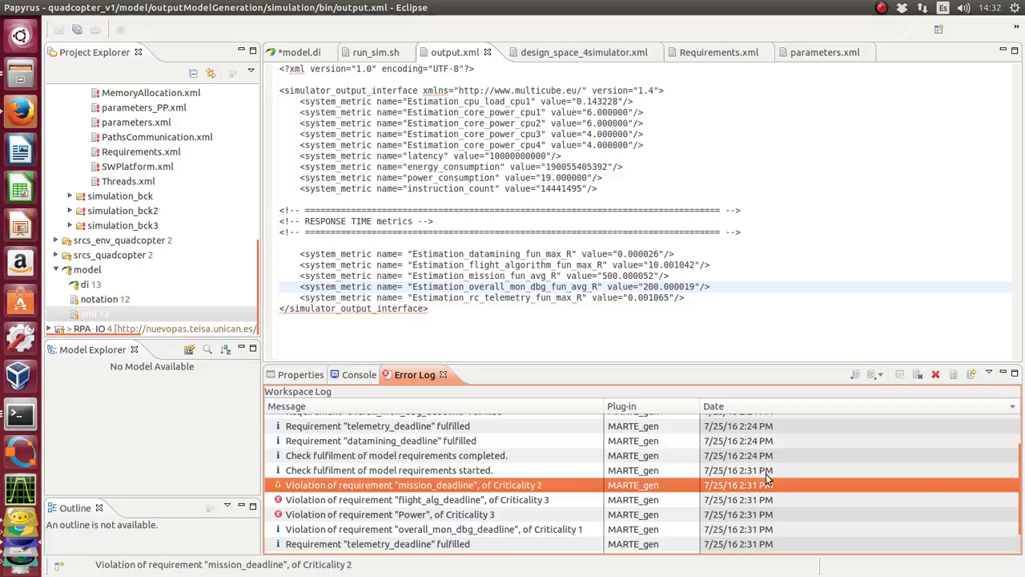
key("Down")
key("Down")
key("Down")
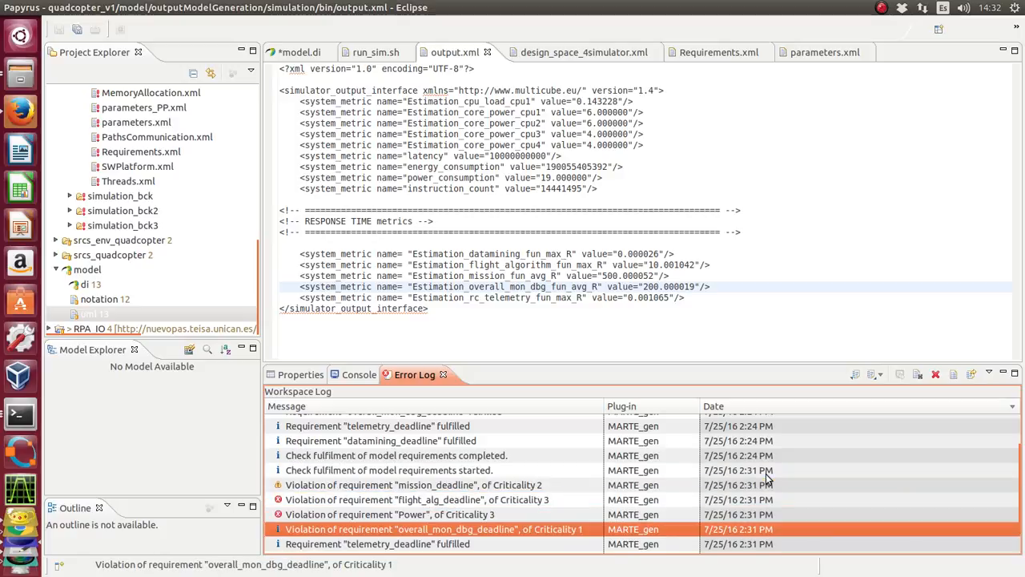
key("Up")
key("Up")
key("Up")
key("Up")
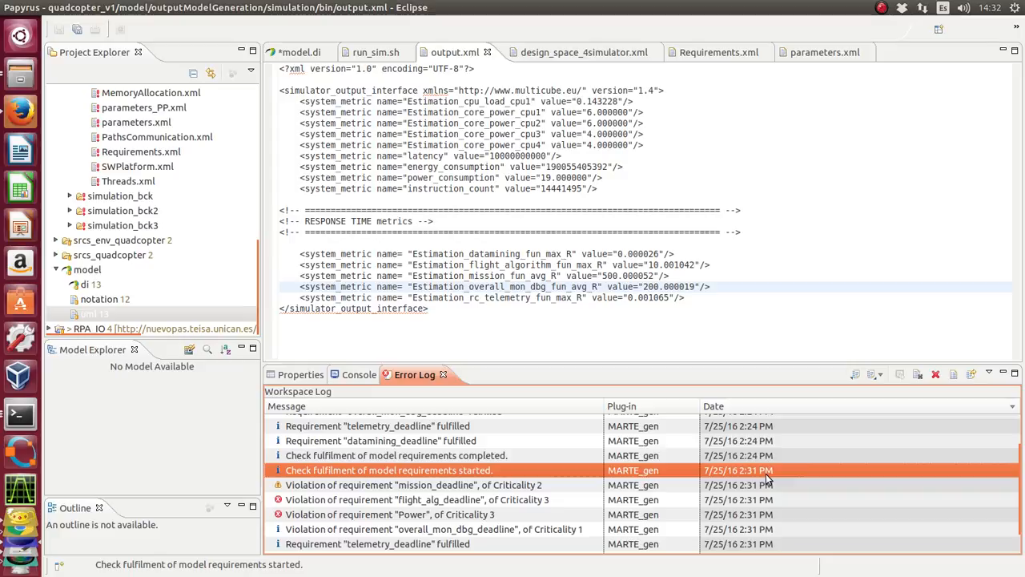
key("Down")
key("Down")
key("Down")
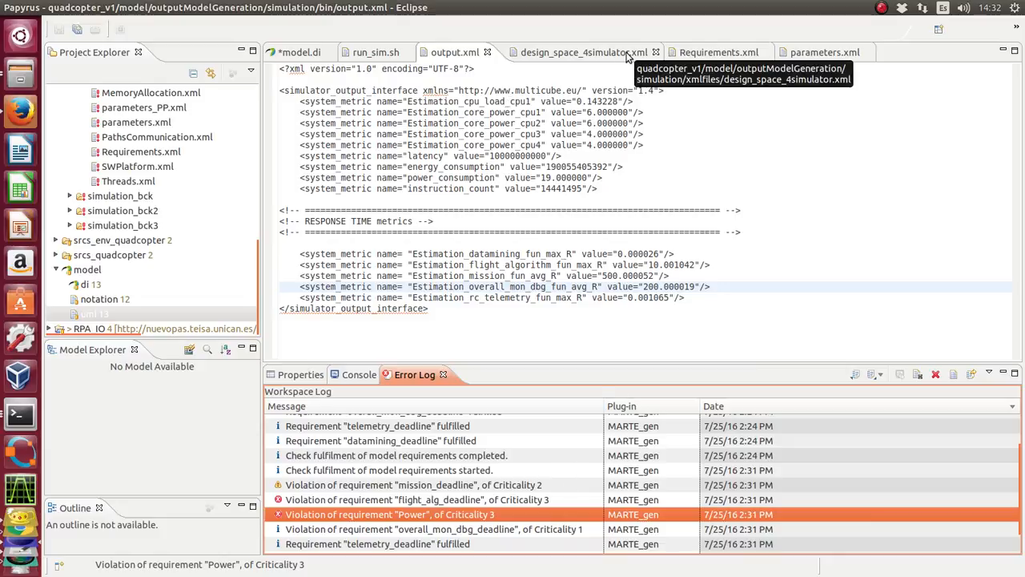
Compare the Power and flight_alg_deadline requirements in Requirements.xml with the corresponding simulated metrics in output.xml.
left_click(737, 53)
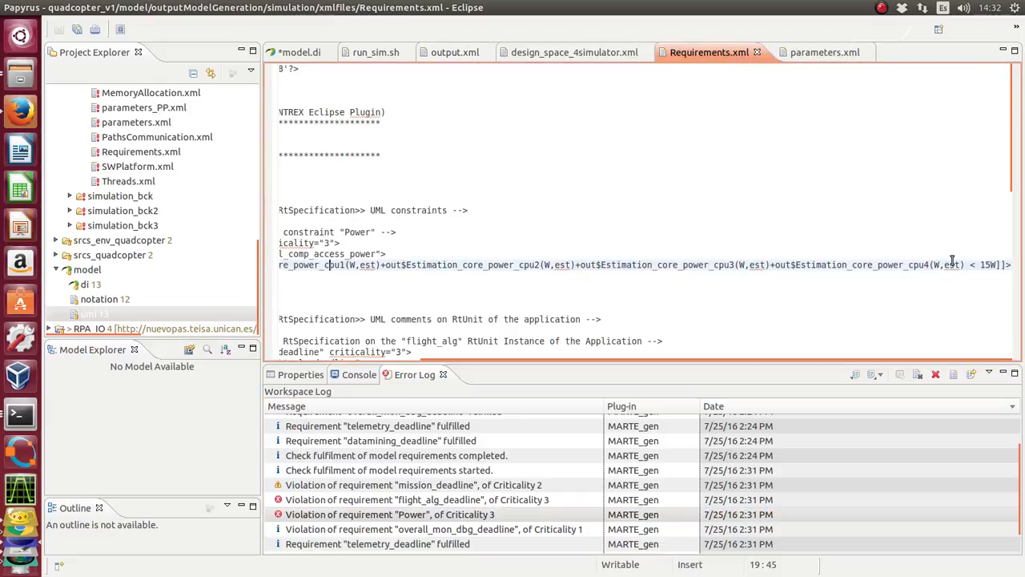
left_click(446, 53)
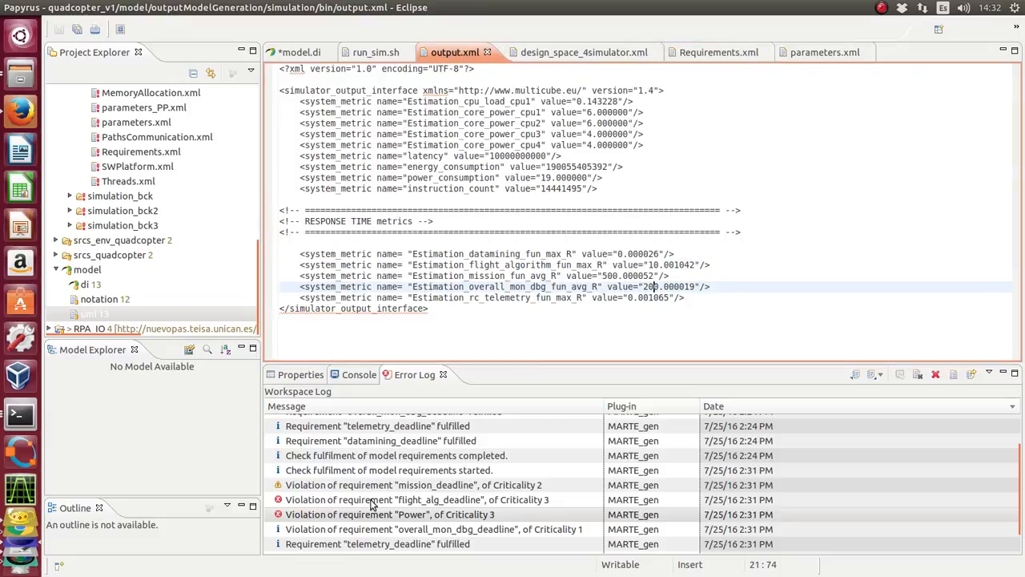
left_click(413, 502)
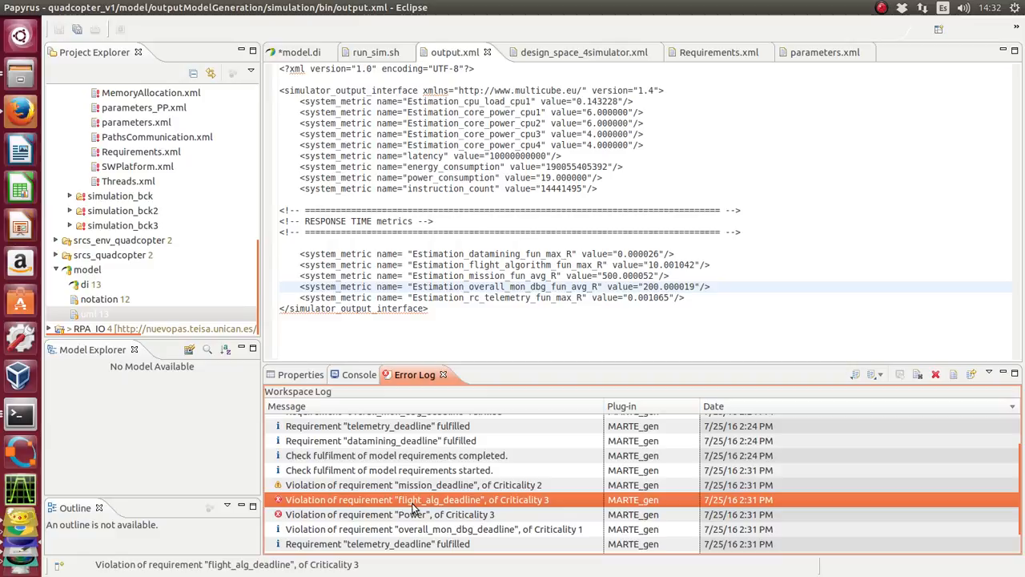
left_click(661, 288)
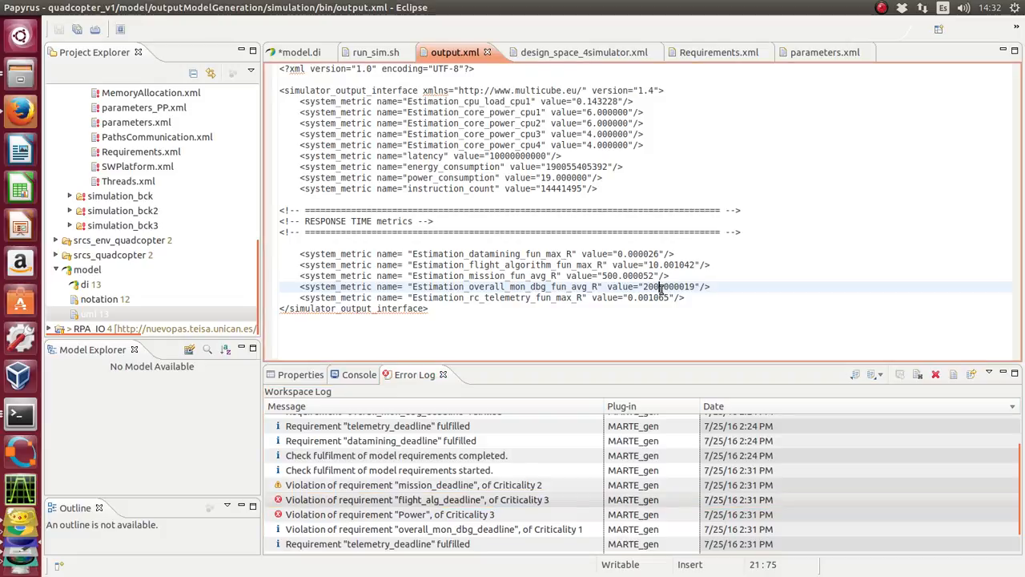
double_click(659, 264)
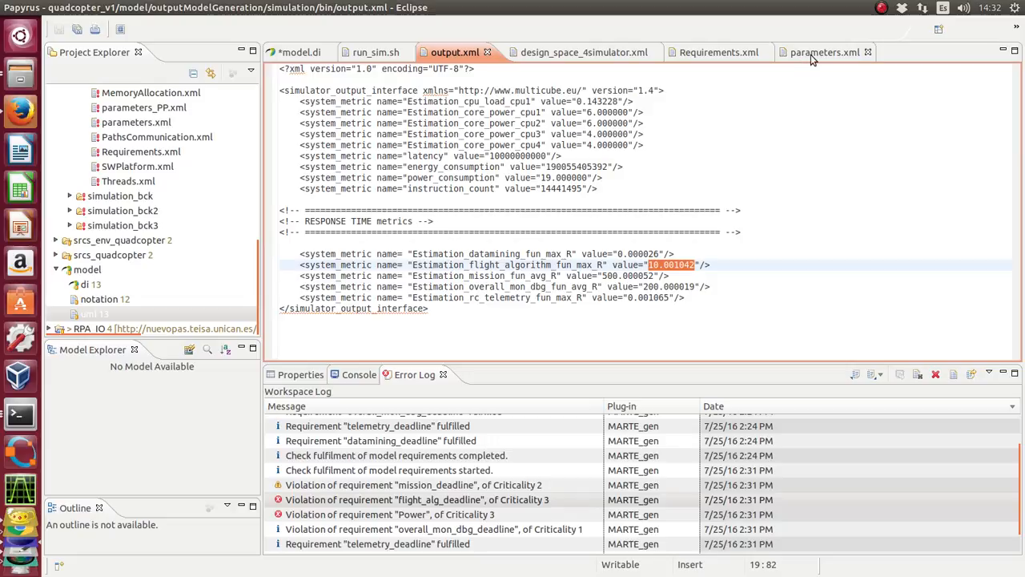
left_click(715, 54)
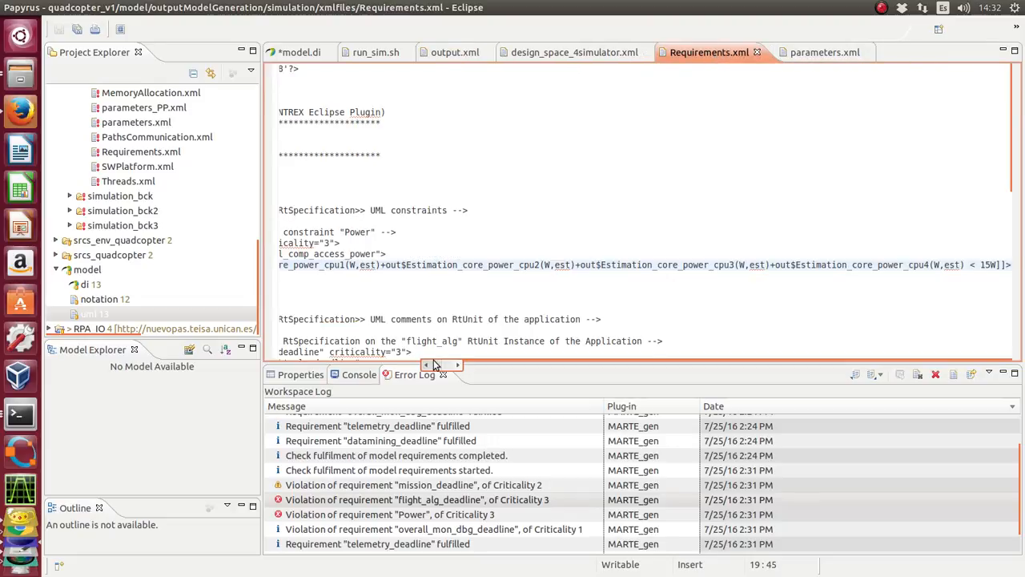
left_click_drag(435, 366, 365, 382)
scroll(572, 288, "down", 2)
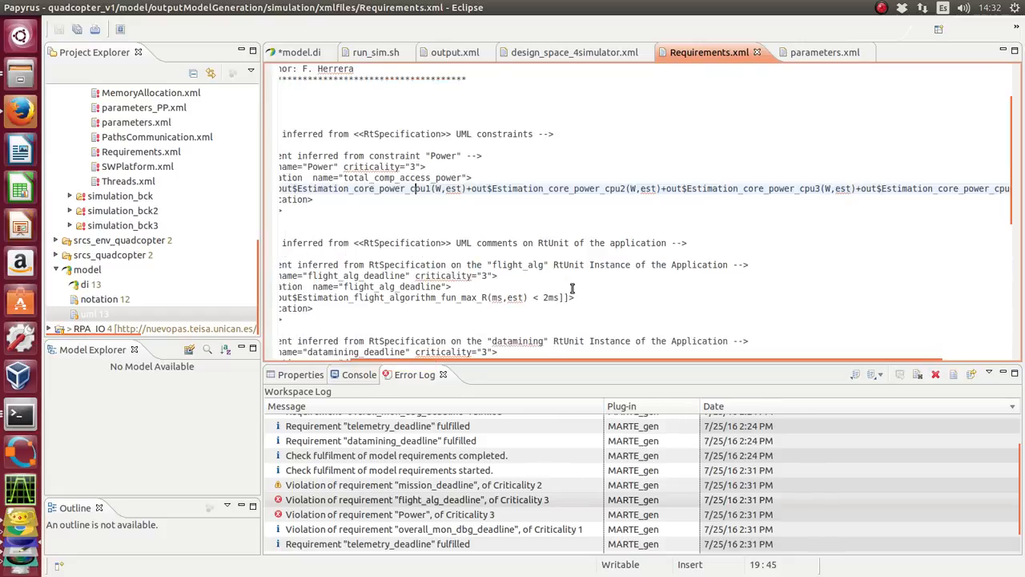
scroll(571, 289, "down", 3)
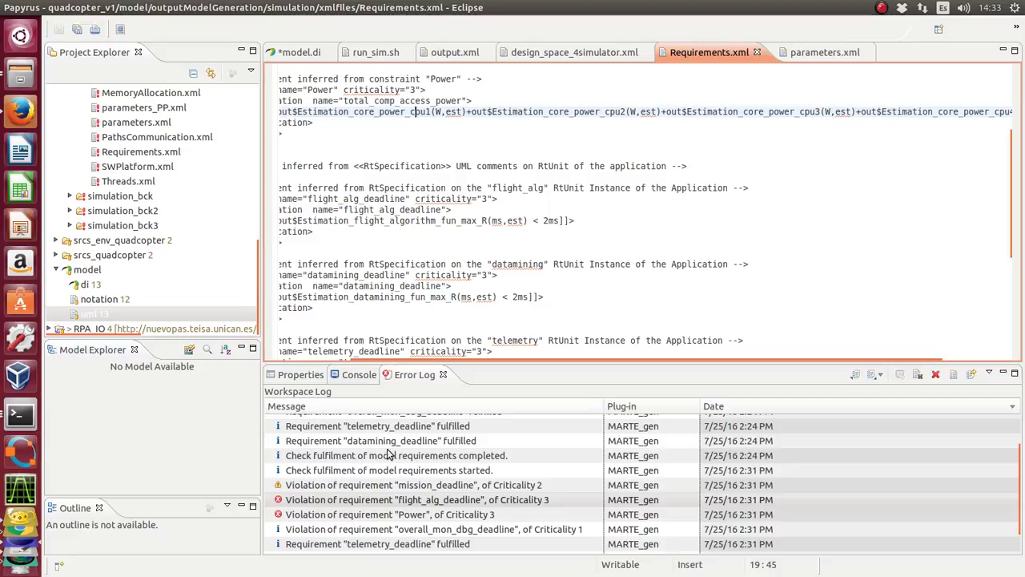
scroll(536, 278, "down", 1)
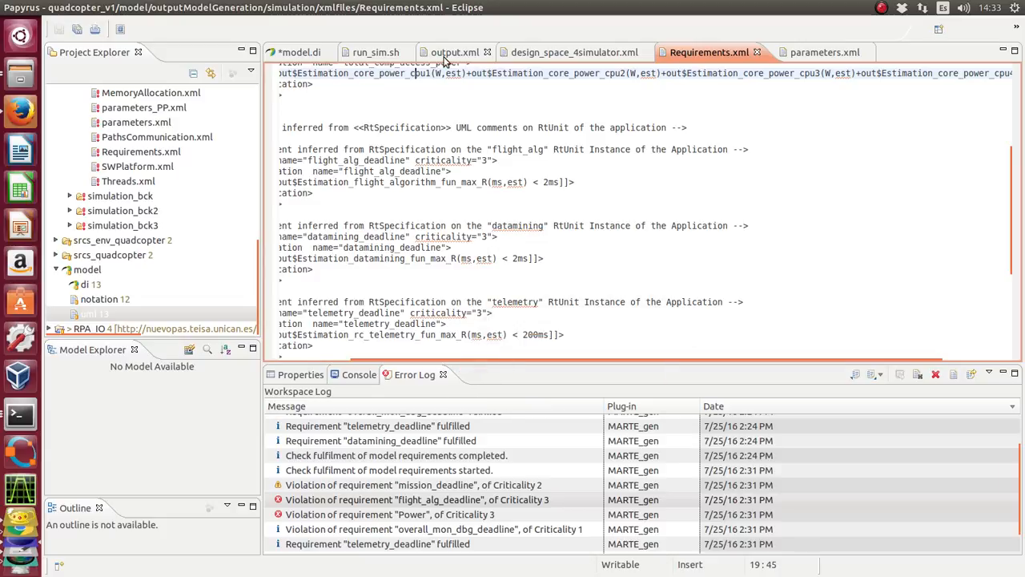
Compare the Estimation_mission_fun_avg_R metric in output.xml with the mission_deadline limit and criticality in Requirements.xml.
left_click(446, 56)
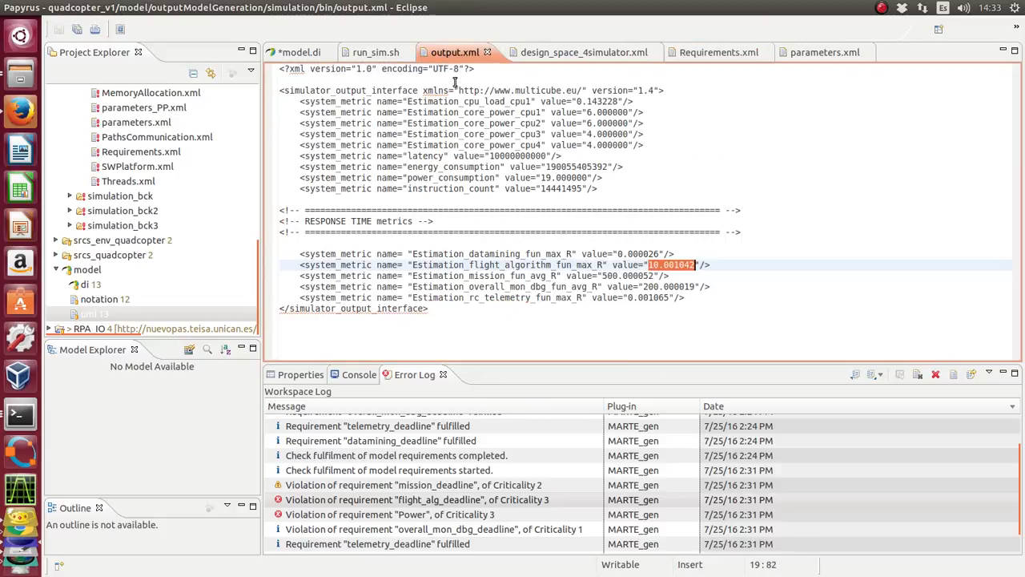
double_click(608, 276)
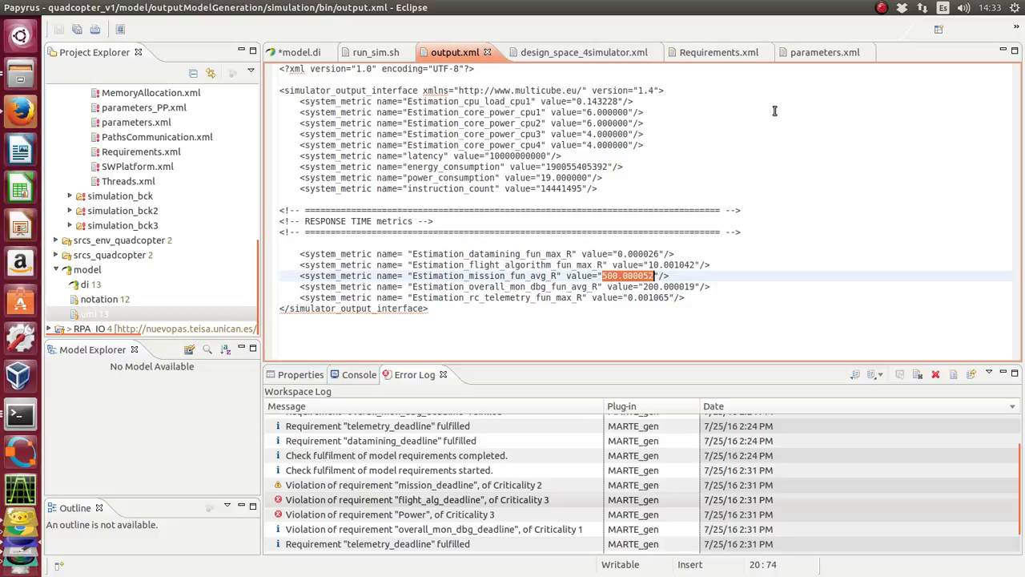
left_click(741, 52)
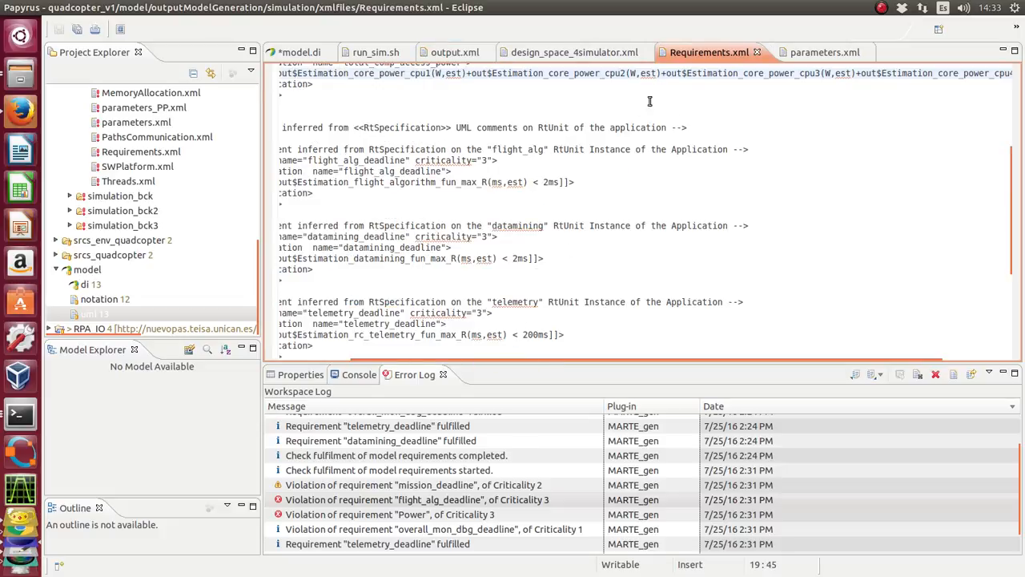
left_click_drag(437, 365, 427, 375)
scroll(537, 311, "down", 2)
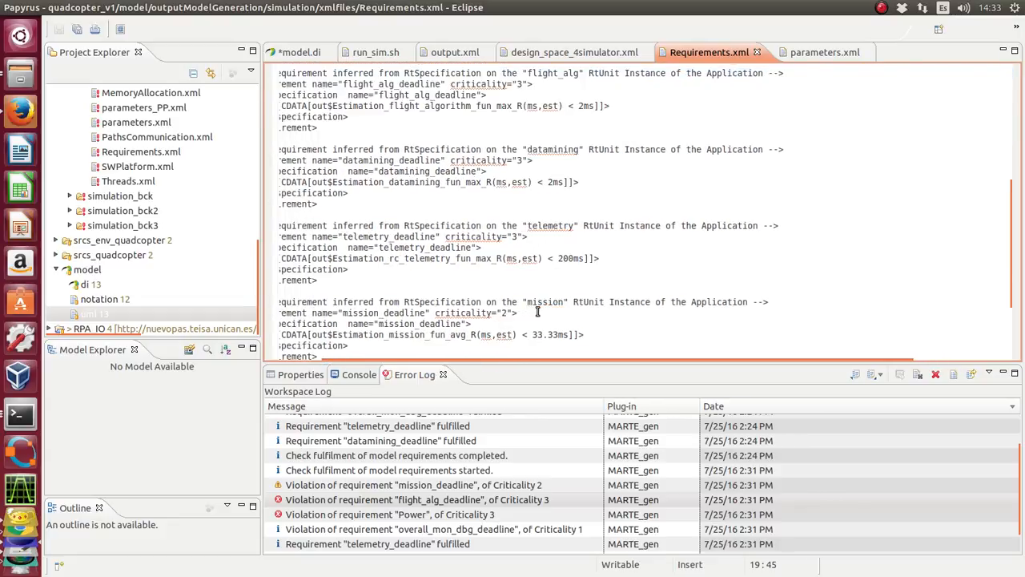
scroll(502, 301, "down", 2)
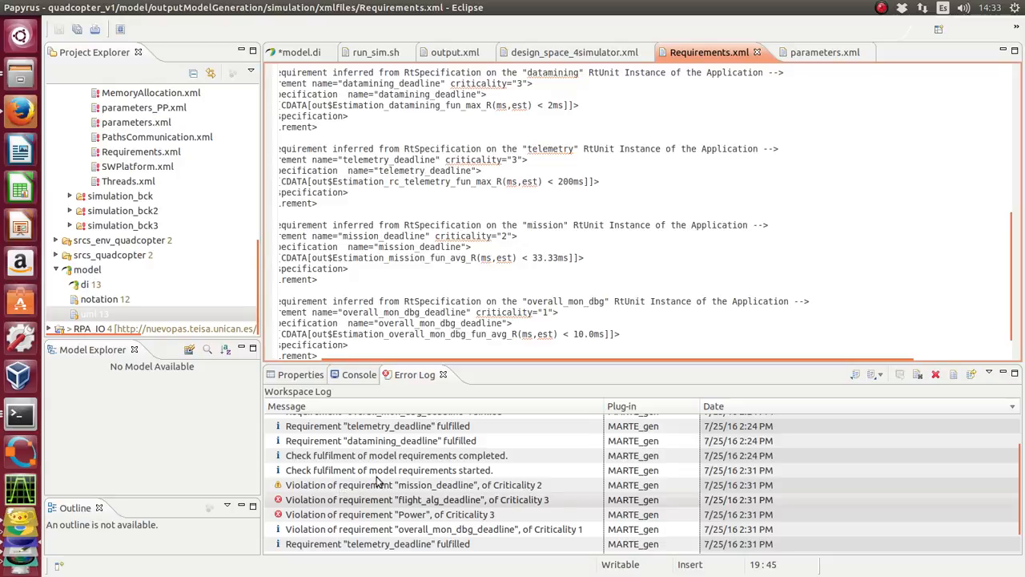
Check the overall_mon_dbg_deadline violation in the Error Log against its limit and criticality in Requirements.xml.
scroll(378, 483, "down", 1)
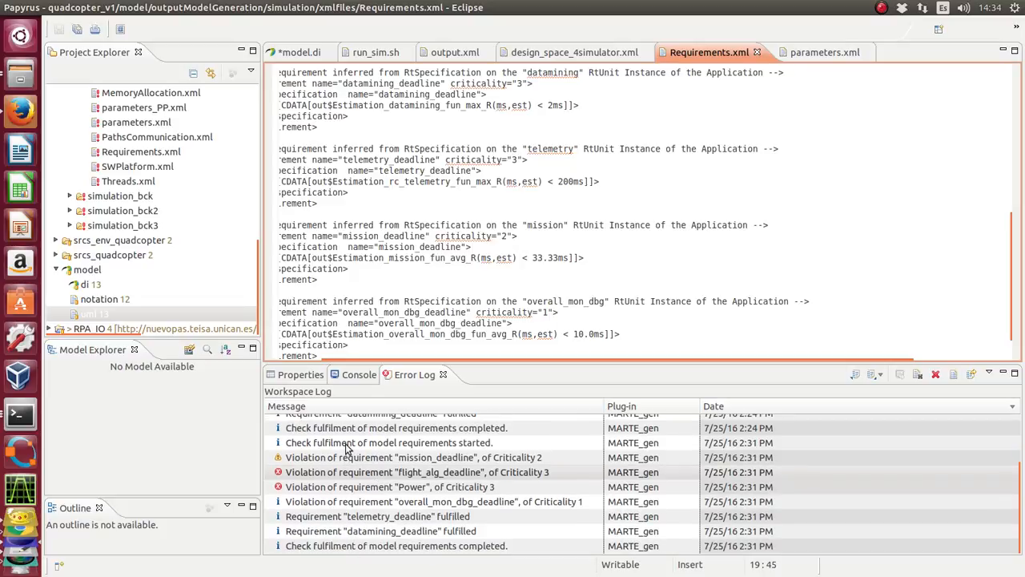
left_click(341, 503)
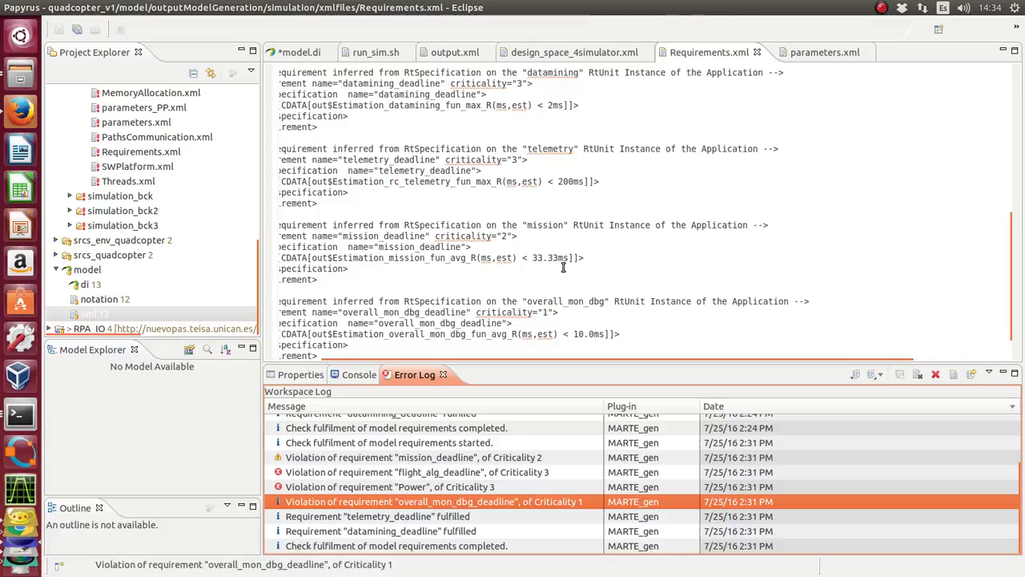
scroll(563, 267, "down", 2)
scroll(562, 267, "up", 4)
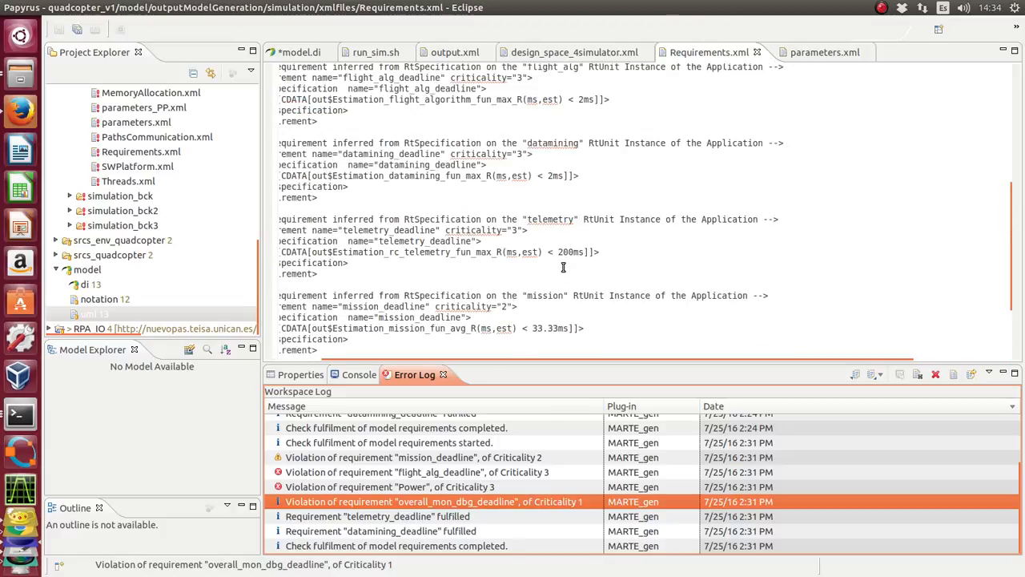
scroll(563, 267, "up", 3)
scroll(563, 267, "down", 5)
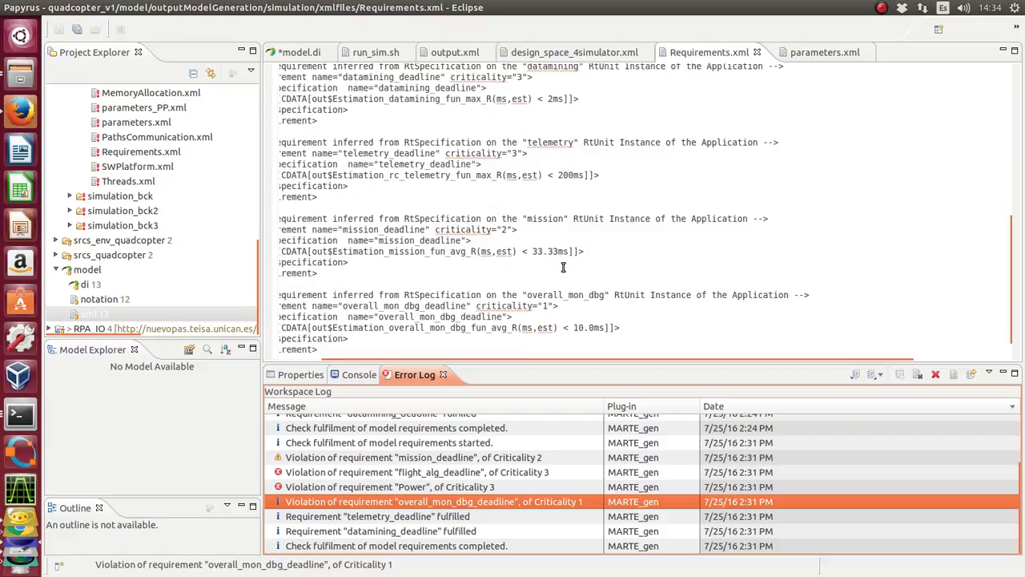
left_click(548, 306)
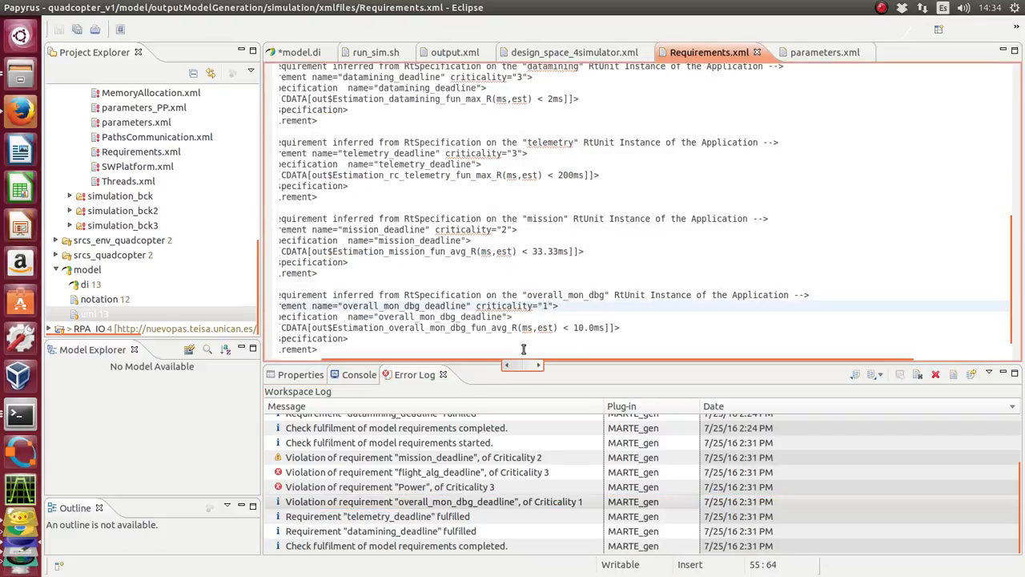
scroll(497, 295, "up", 1)
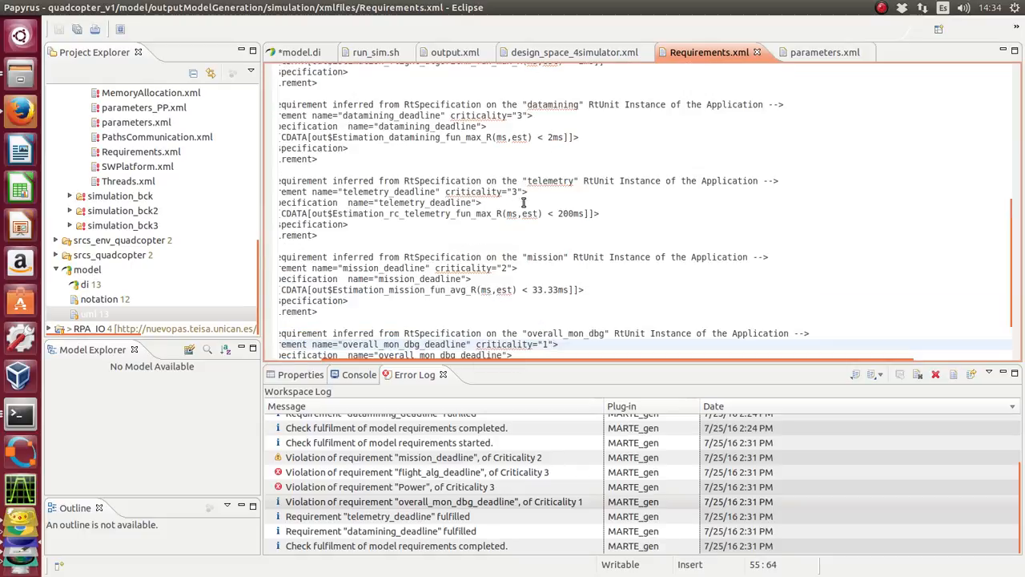
scroll(484, 235, "down", 2)
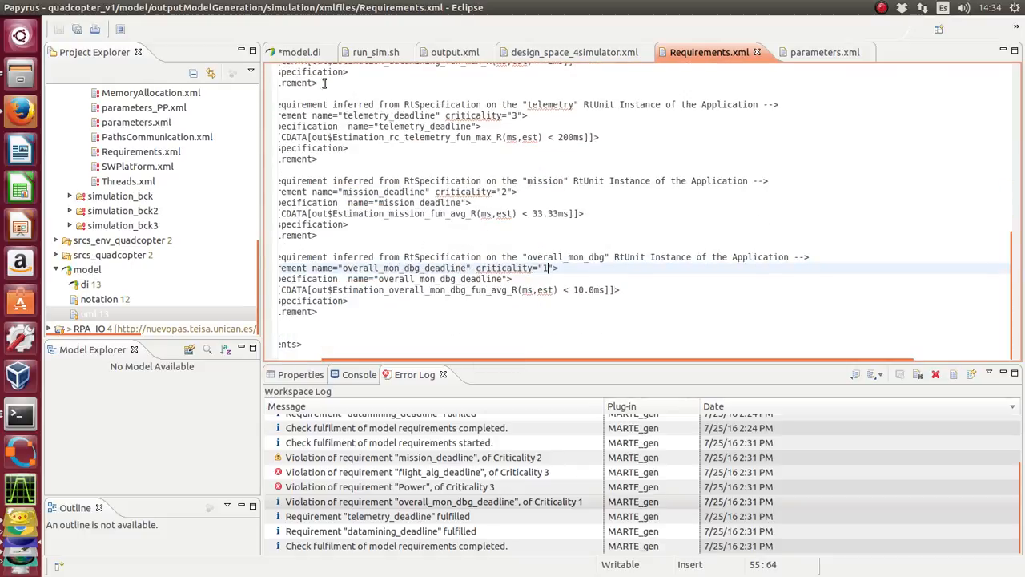
Examine the source requirements in model.di: the RtSpecification comments in the periodicities diagram and the Power constraint in the performance_requirements diagram.
left_click(296, 52)
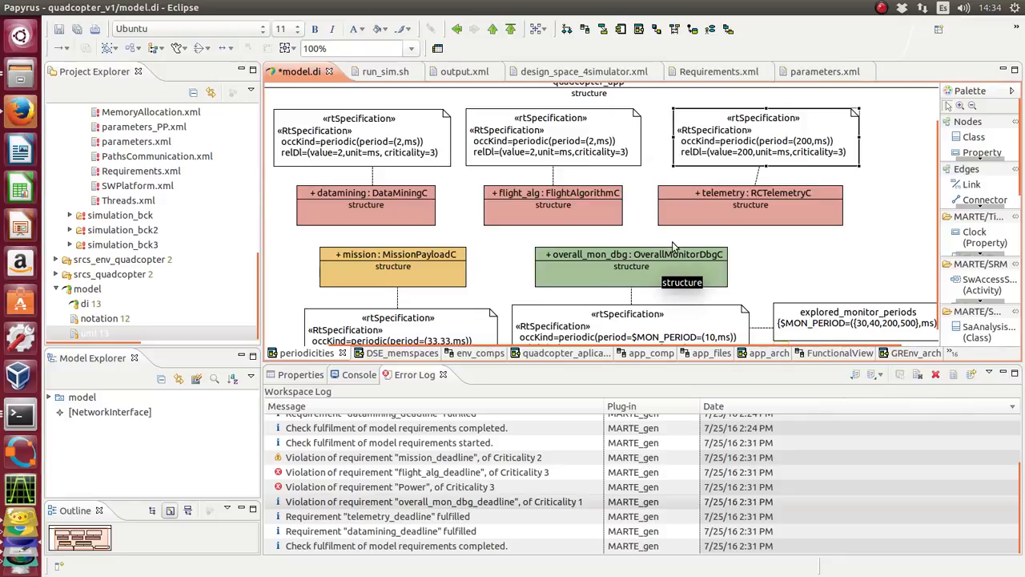
scroll(733, 182, "down", 1)
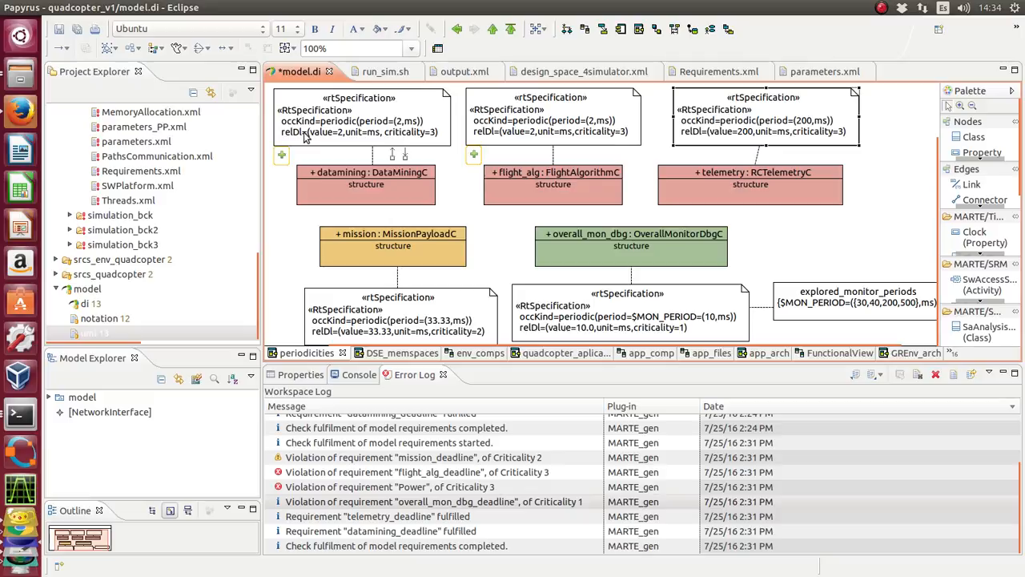
left_click(952, 354)
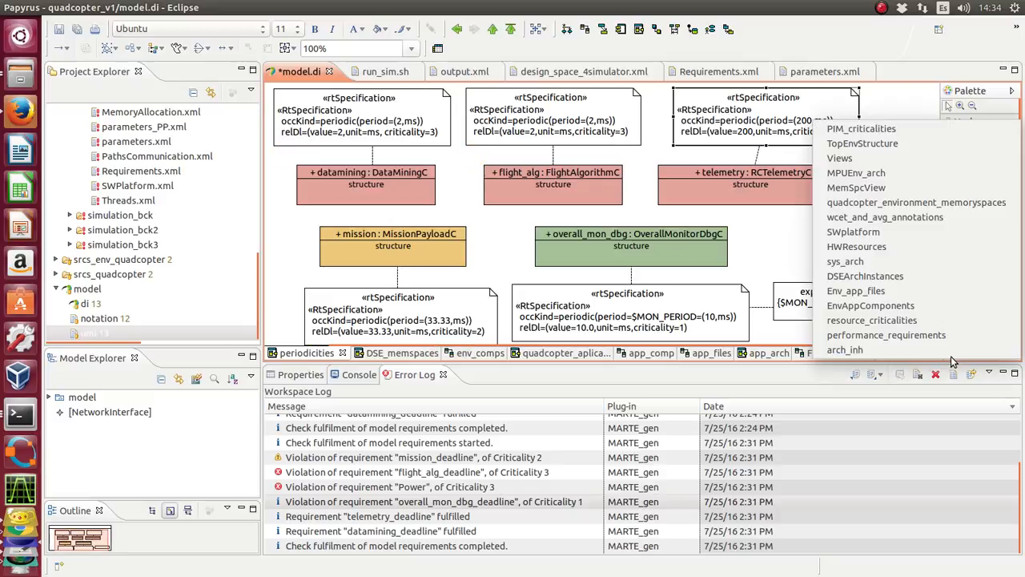
left_click(945, 335)
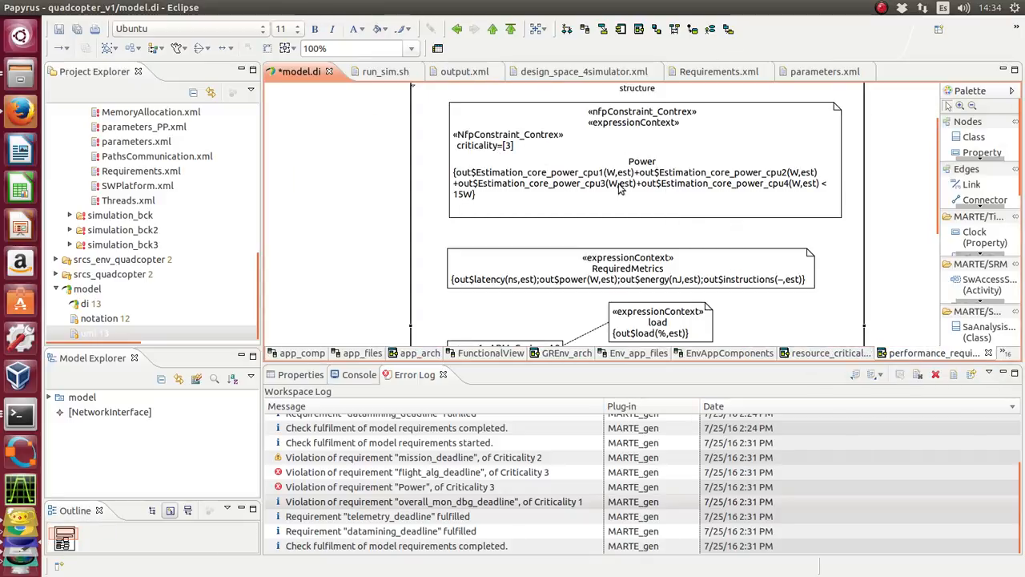
mouse_move(626, 204)
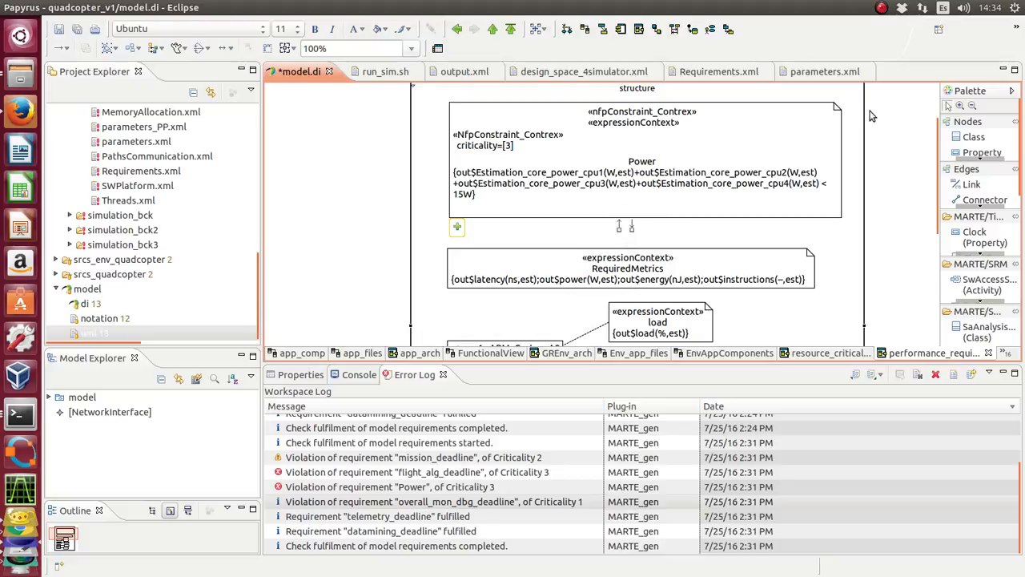